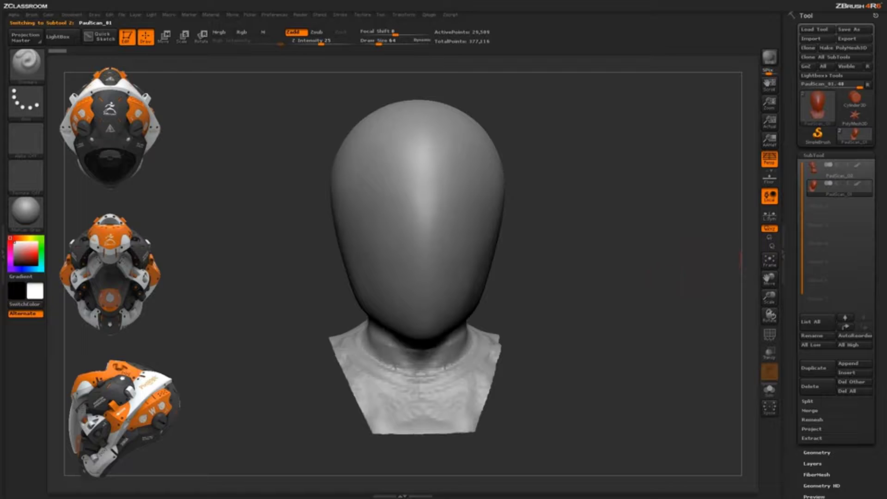
# Inspect the smooth helmet base form from the front and side, briefly displaying its polyframe
pyautogui.keyDown('shift'); pyautogui.moveTo(562, 278); pyautogui.dragTo(522, 282); pyautogui.keyUp('shift')
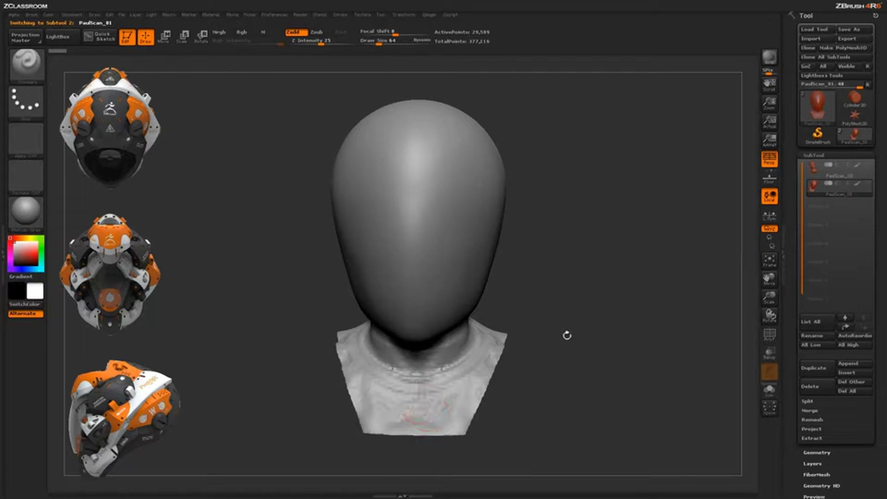
pyautogui.moveTo(649, 332); pyautogui.dragTo(609, 312)
pyautogui.click(769, 338)
pyautogui.moveTo(582, 189); pyautogui.dragTo(608, 203)
pyautogui.moveTo(581, 174); pyautogui.dragTo(608, 209)
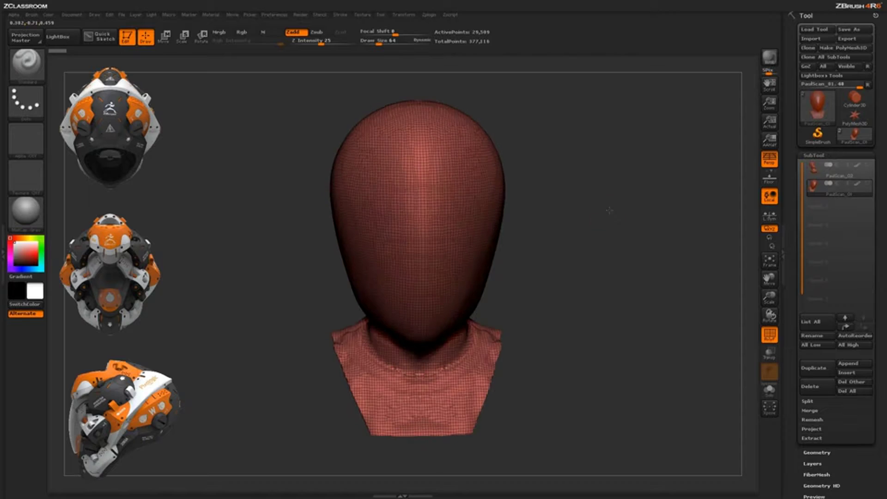
pyautogui.click(770, 334)
pyautogui.moveTo(644, 320); pyautogui.dragTo(518, 314)
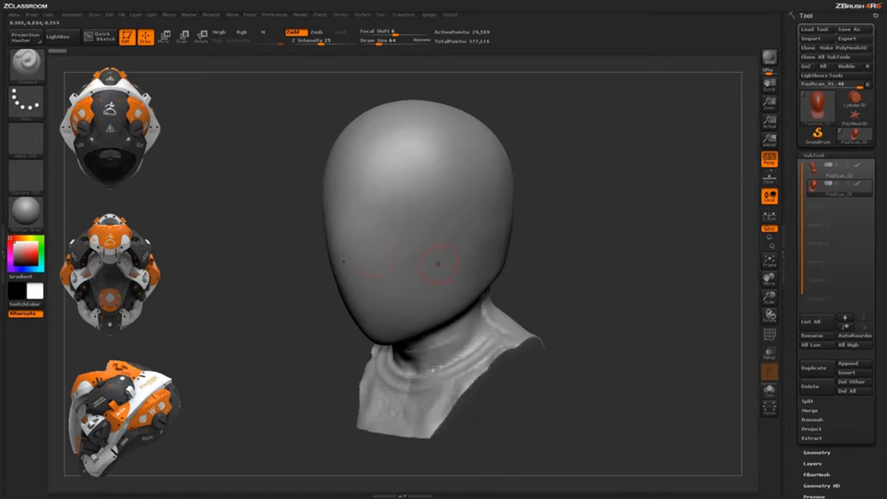
pyautogui.moveTo(617, 245)
pyautogui.mouseDown()
pyautogui.moveTo(589, 234)
pyautogui.moveTo(631, 252)
pyautogui.moveTo(621, 252)
pyautogui.mouseUp()
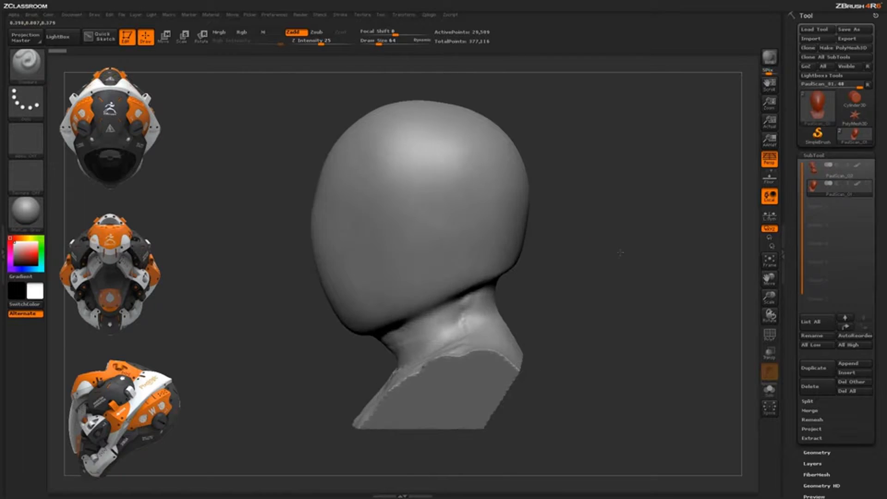
# Turn on transparency without Ghost, show the head scan subtool and compare it with the helmet form from front and side
pyautogui.click(768, 361)
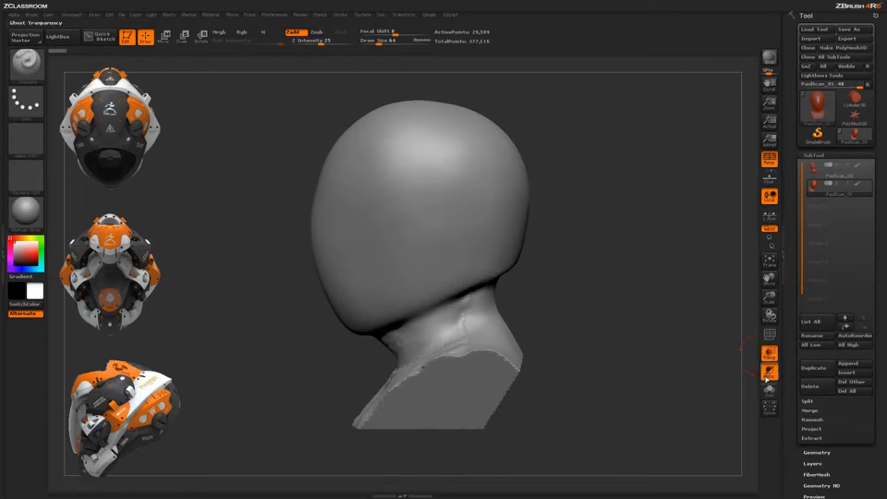
pyautogui.click(867, 167)
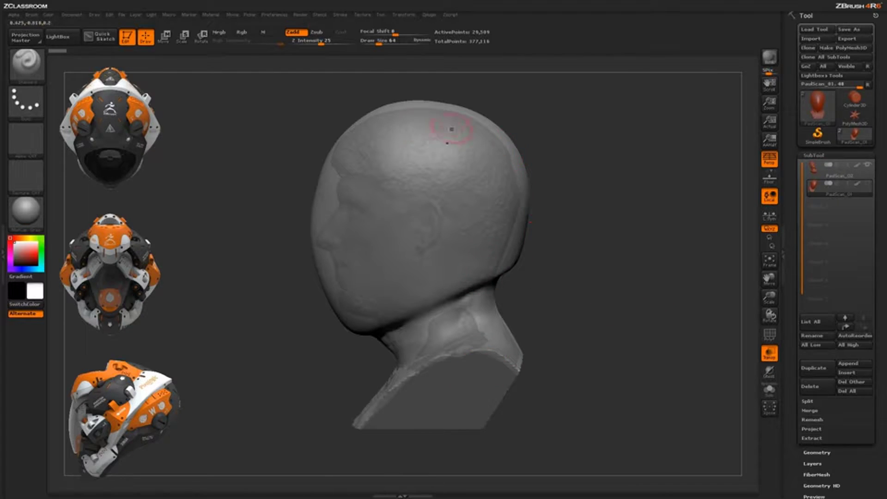
pyautogui.moveTo(584, 299); pyautogui.dragTo(661, 291)
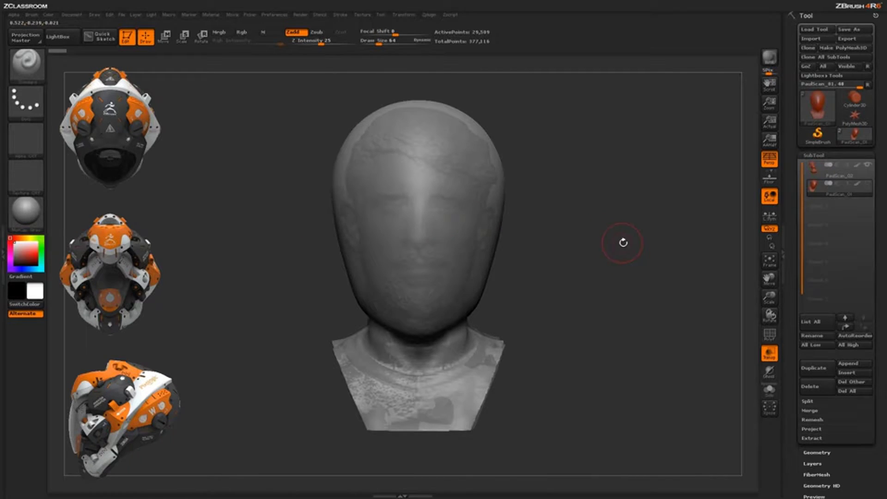
pyautogui.moveTo(623, 242); pyautogui.dragTo(552, 242)
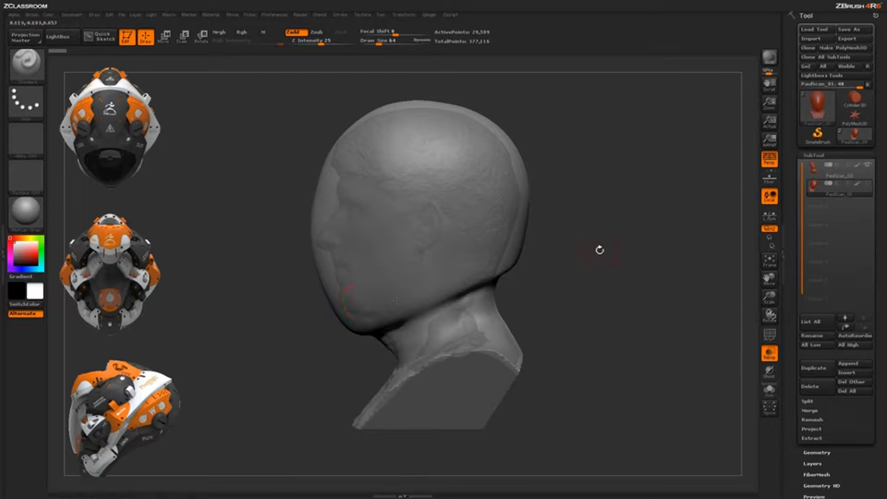
pyautogui.moveTo(600, 249); pyautogui.dragTo(643, 264)
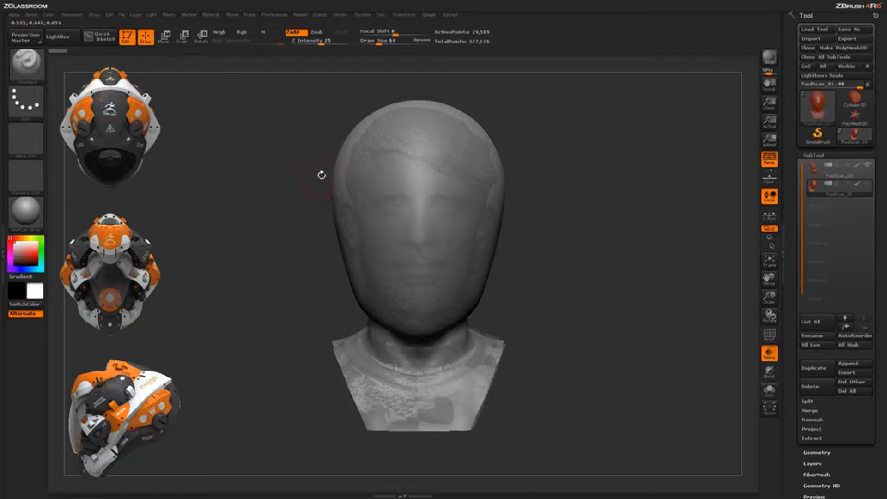
pyautogui.moveTo(569, 226); pyautogui.dragTo(546, 237)
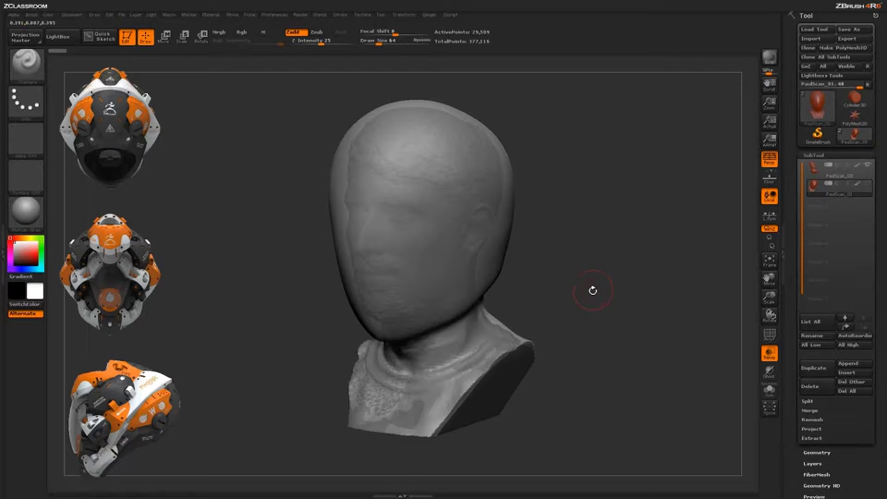
pyautogui.moveTo(592, 290); pyautogui.dragTo(630, 192)
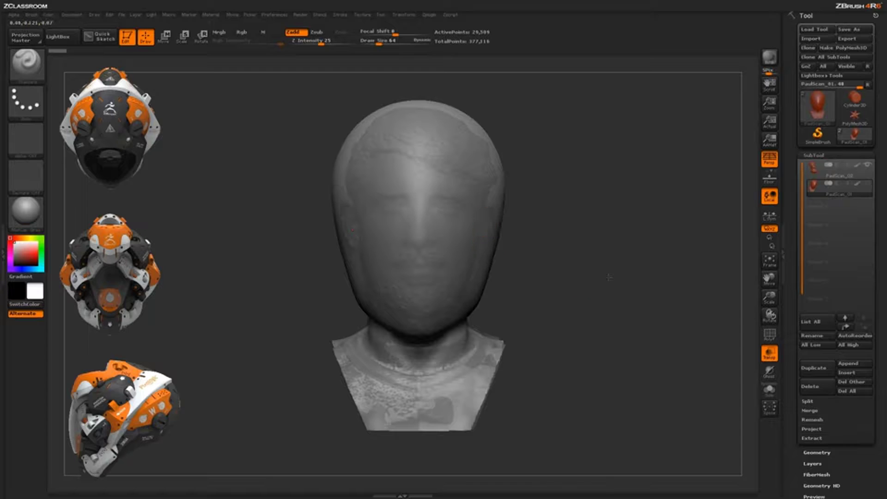
pyautogui.moveTo(609, 277); pyautogui.dragTo(684, 296)
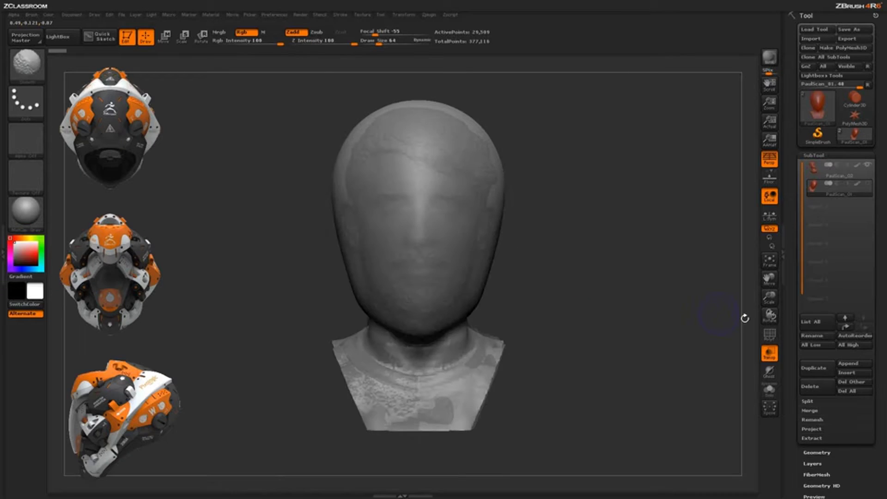
# Hide the head scan subtool again and turn off transparency and perspective in the side view
pyautogui.click(776, 354)
pyautogui.click(866, 167)
pyautogui.moveTo(612, 271); pyautogui.dragTo(580, 276)
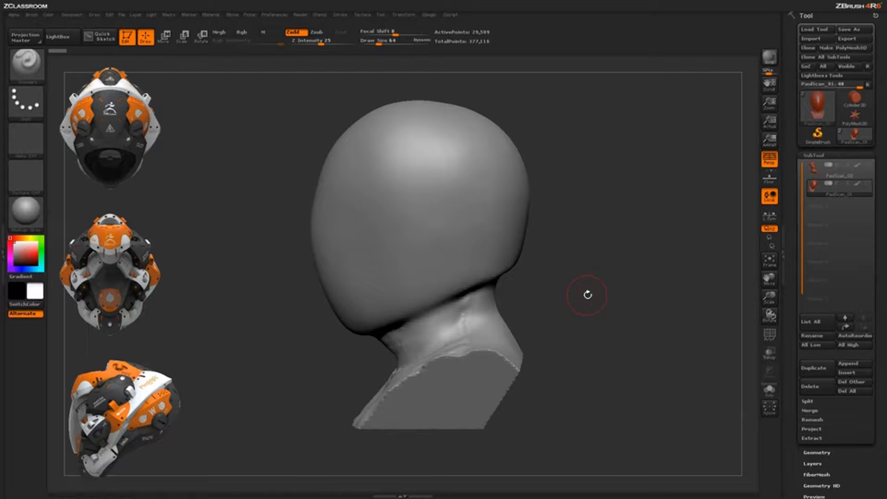
pyautogui.press('p')
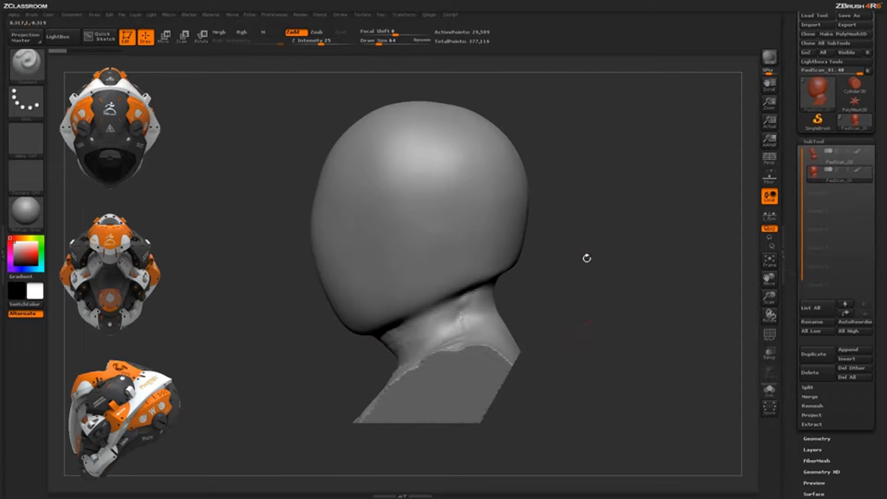
# Set SelectLasso as the selection brush and lasso the neck and shoulders to hide them, leaving only the helmet form
pyautogui.press('b')
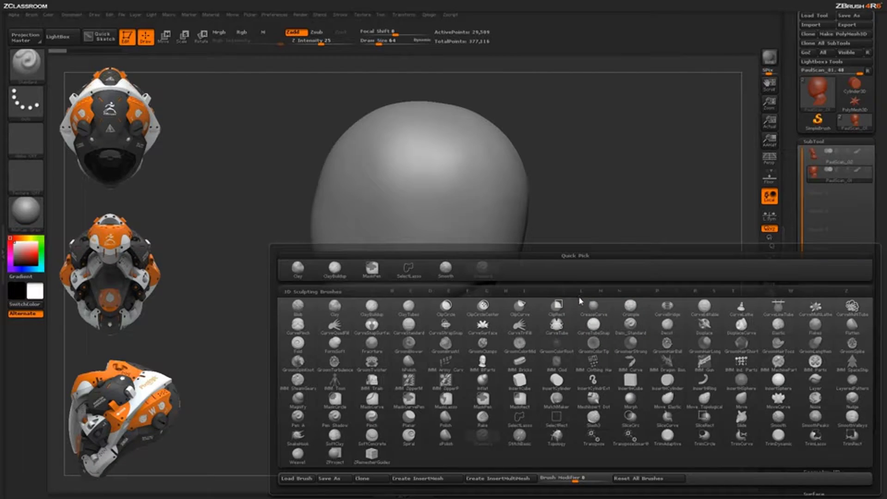
pyautogui.press('s')
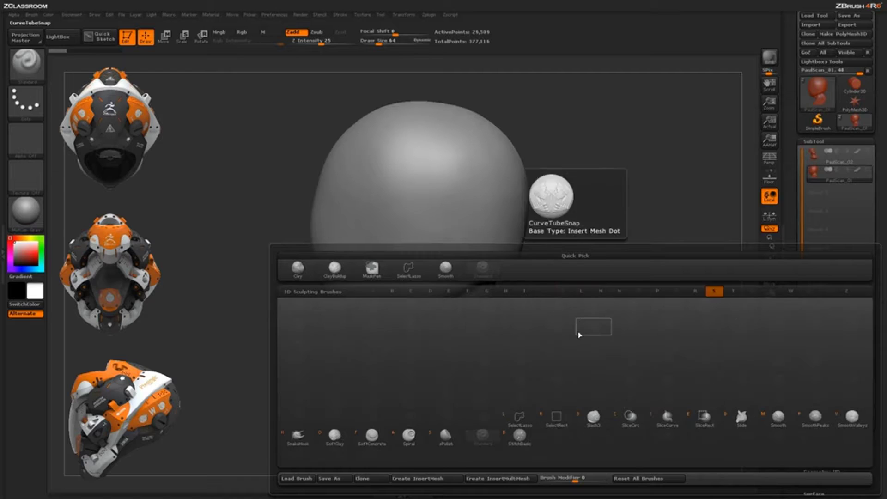
pyautogui.click(524, 422)
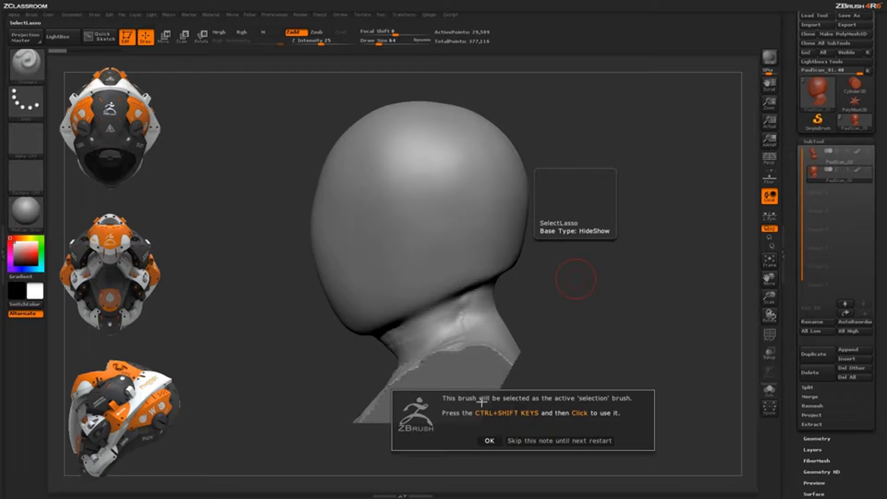
pyautogui.click(489, 441)
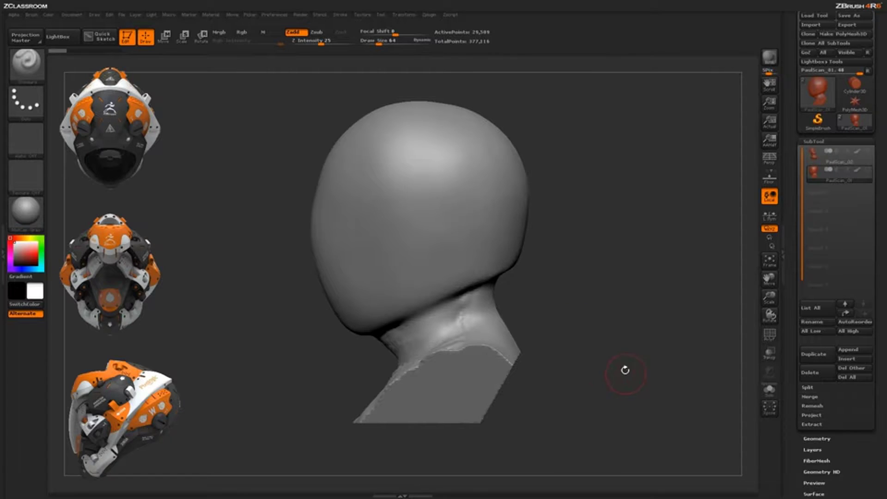
pyautogui.hotkey('ctrl', 'shift')
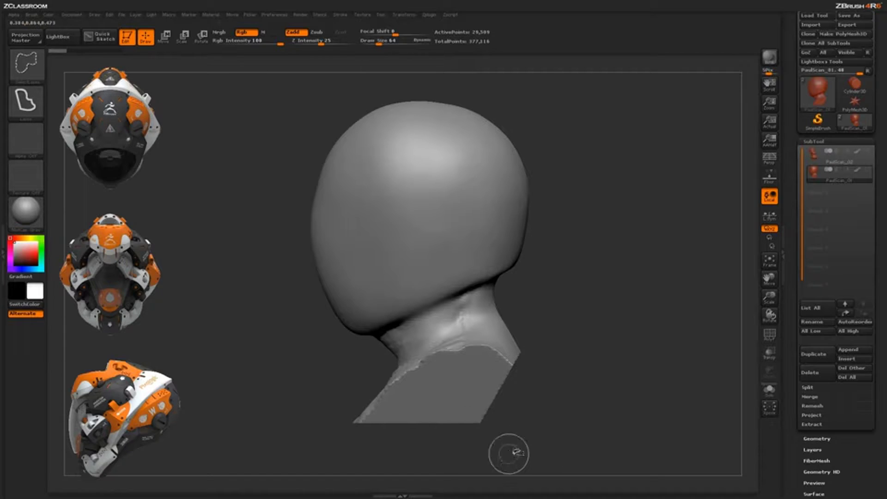
pyautogui.moveTo(525, 451)
pyautogui.keyDown('ctrl'); pyautogui.keyDown('shift'); pyautogui.mouseDown()
pyautogui.moveTo(558, 410)
pyautogui.moveTo(591, 332)
pyautogui.moveTo(558, 284)
pyautogui.moveTo(519, 274)
pyautogui.moveTo(484, 278)
pyautogui.moveTo(321, 388)
pyautogui.moveTo(314, 441)
pyautogui.moveTo(342, 457)
pyautogui.mouseUp(); pyautogui.keyUp('shift'); pyautogui.keyUp('ctrl')
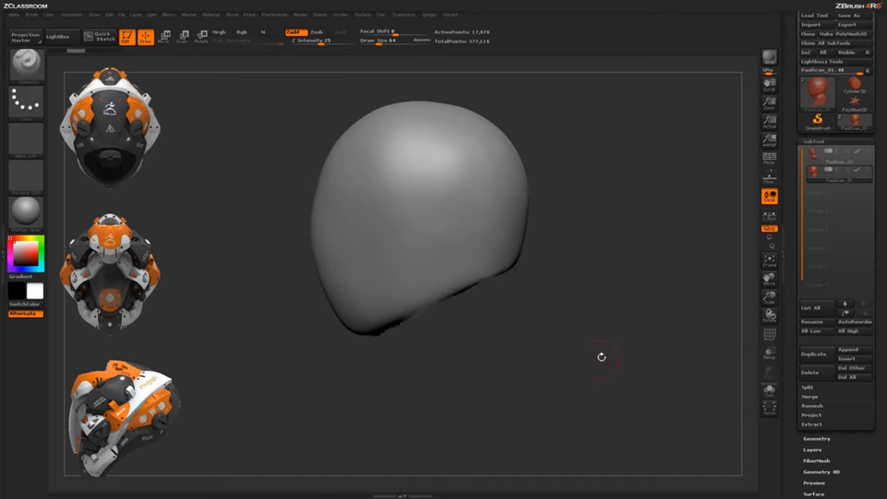
# Permanently delete the hidden neck and shoulder geometry from the helmet mesh
pyautogui.moveTo(602, 357); pyautogui.dragTo(451, 270)
pyautogui.moveTo(618, 219); pyautogui.dragTo(620, 272)
pyautogui.moveTo(661, 365); pyautogui.dragTo(651, 333)
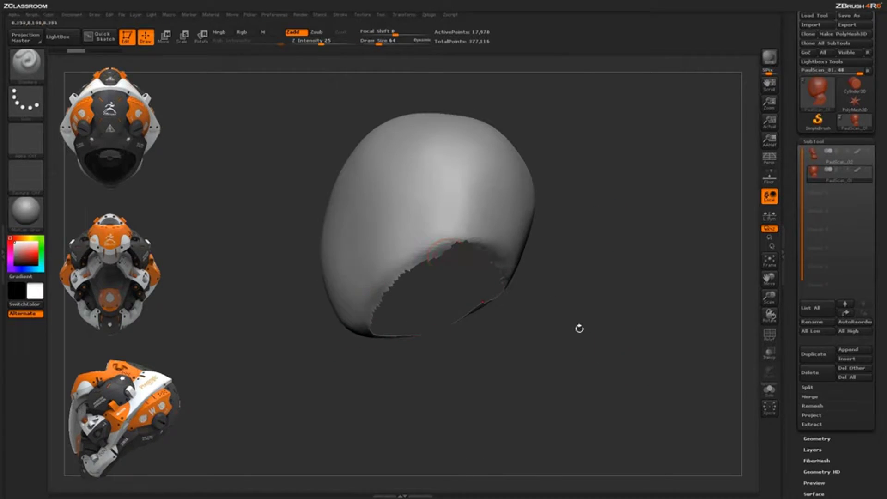
pyautogui.click(806, 439)
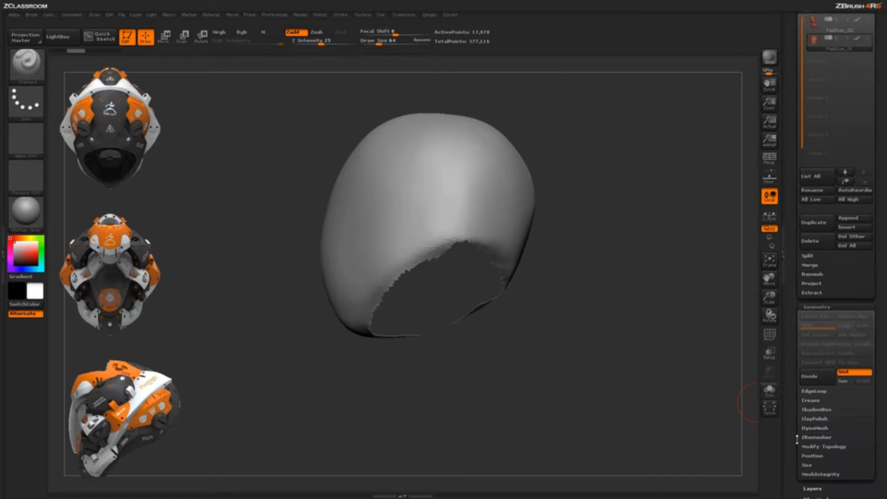
pyautogui.click(818, 447)
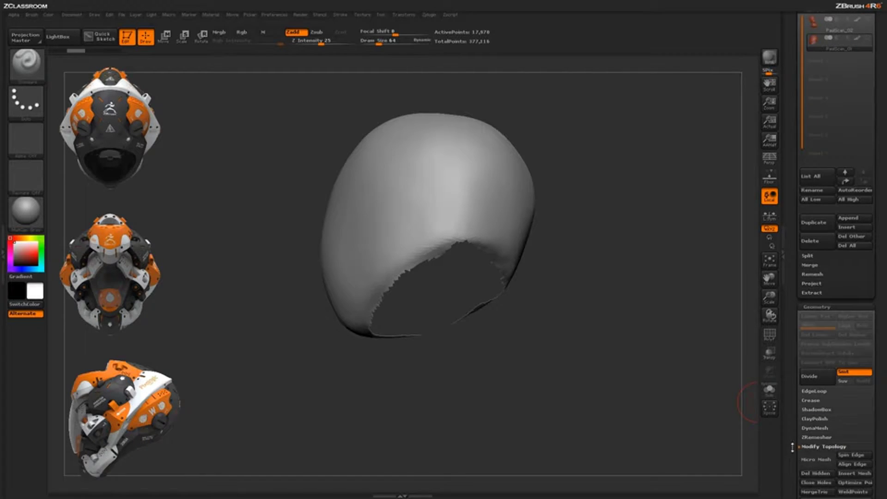
pyautogui.moveTo(793, 447); pyautogui.dragTo(792, 332)
pyautogui.click(810, 360)
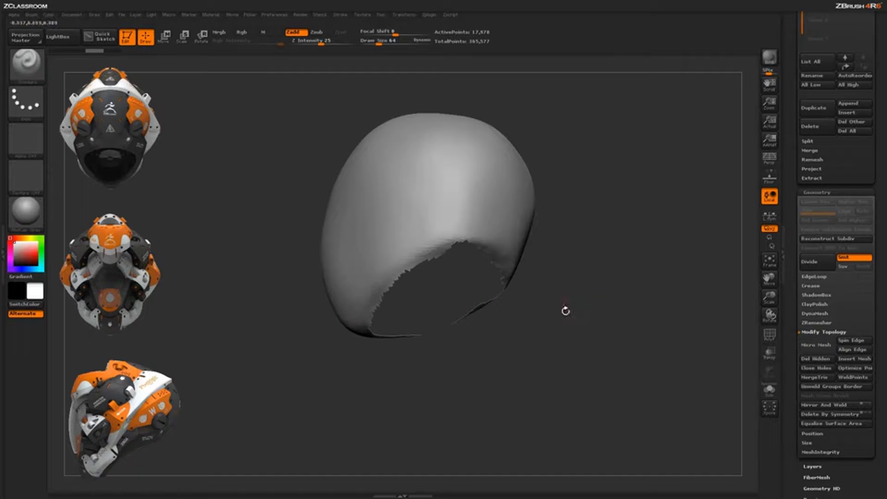
# Close the open hole on the underside of the helmet mesh
pyautogui.click(817, 368)
pyautogui.moveTo(603, 351); pyautogui.dragTo(600, 273)
pyautogui.moveTo(661, 281); pyautogui.dragTo(663, 316)
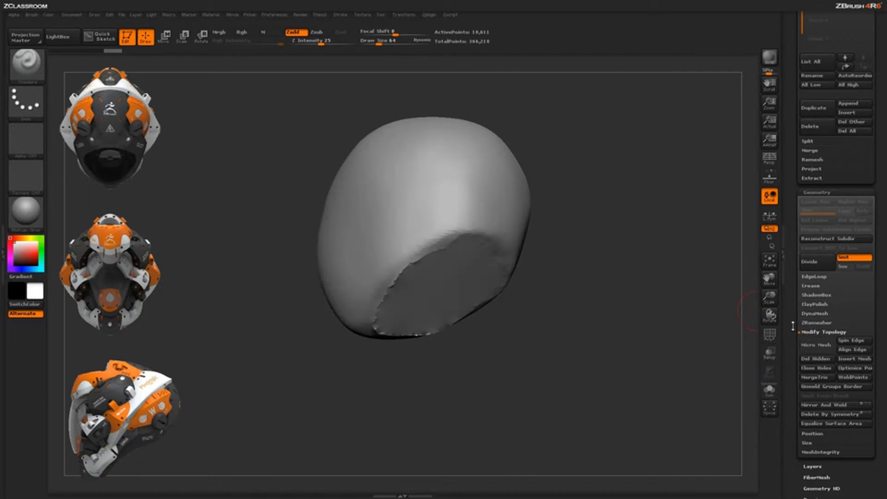
pyautogui.click(809, 331)
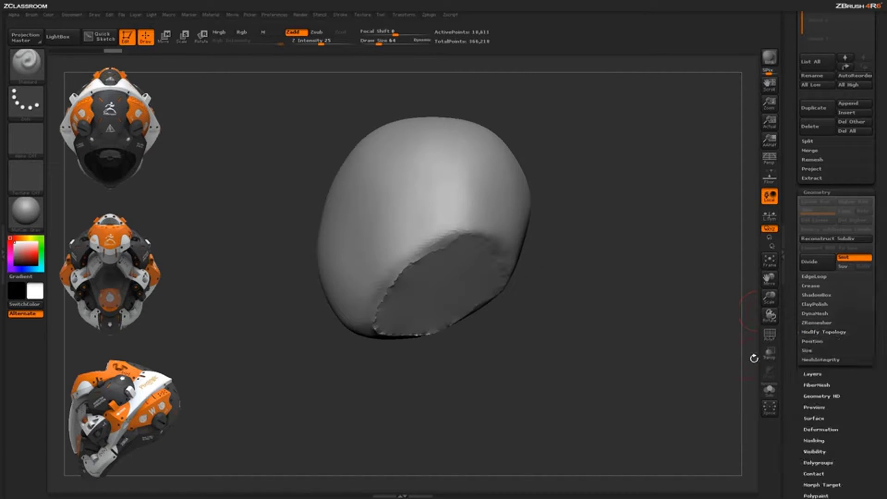
# Display the polyframe and remesh the closed helmet form with DynaMesh at resolution 128
pyautogui.click(769, 334)
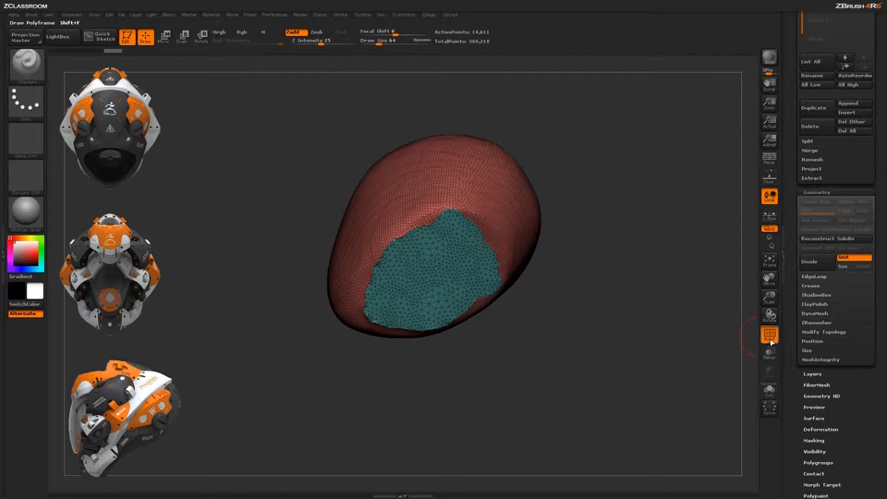
pyautogui.click(816, 314)
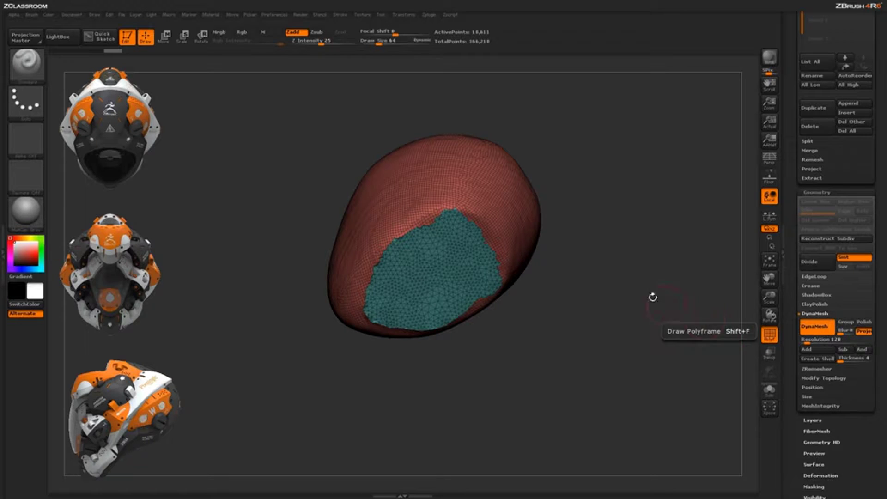
pyautogui.keyDown('ctrl'); pyautogui.moveTo(600, 143); pyautogui.dragTo(676, 250); pyautogui.keyUp('ctrl')
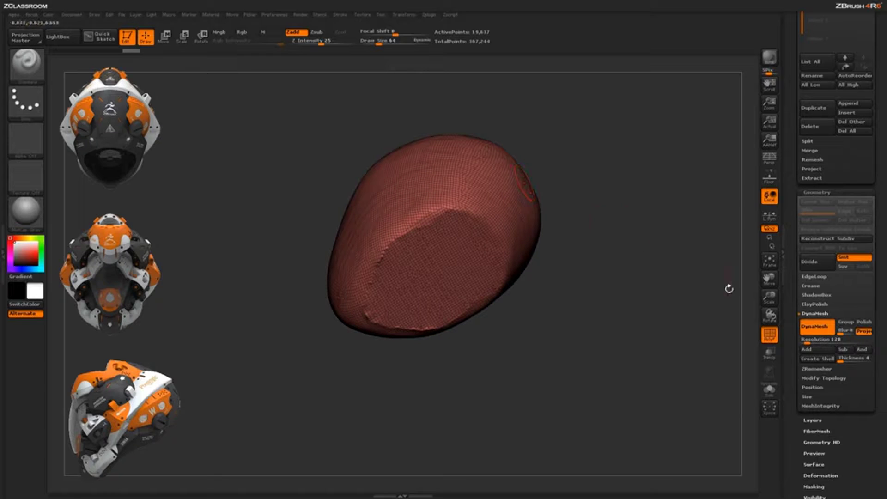
# Turn off the polyframe and smooth the jagged rim around the helmet's flat underside
pyautogui.click(769, 334)
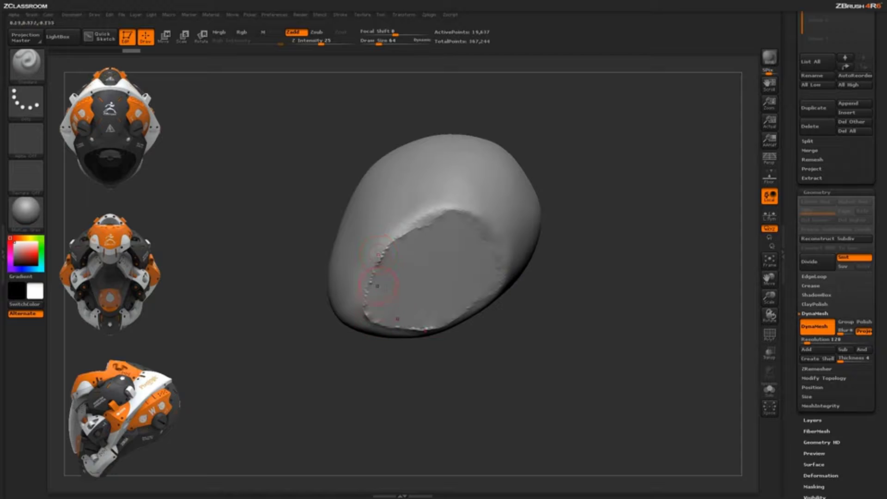
pyautogui.moveTo(373, 318)
pyautogui.keyDown('shift'); pyautogui.mouseDown()
pyautogui.moveTo(404, 239)
pyautogui.moveTo(372, 273)
pyautogui.moveTo(450, 214)
pyautogui.moveTo(501, 275)
pyautogui.moveTo(403, 331)
pyautogui.mouseUp(); pyautogui.keyUp('shift')
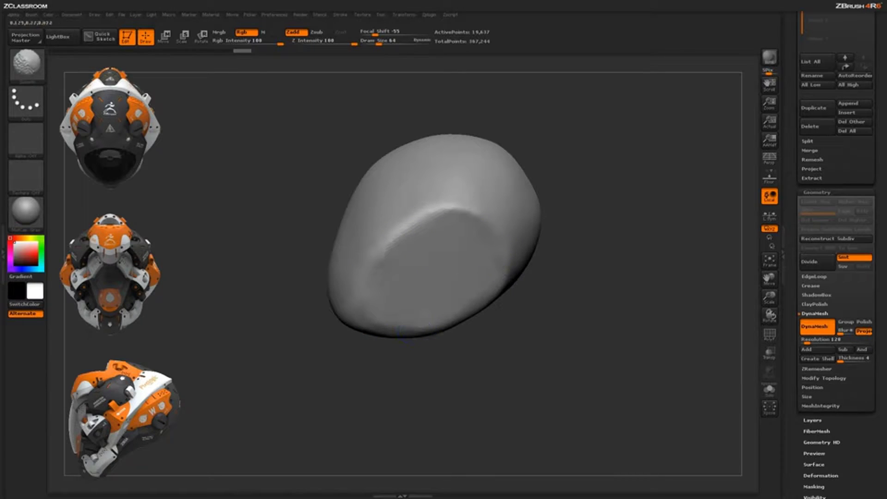
pyautogui.moveTo(609, 274); pyautogui.dragTo(620, 308)
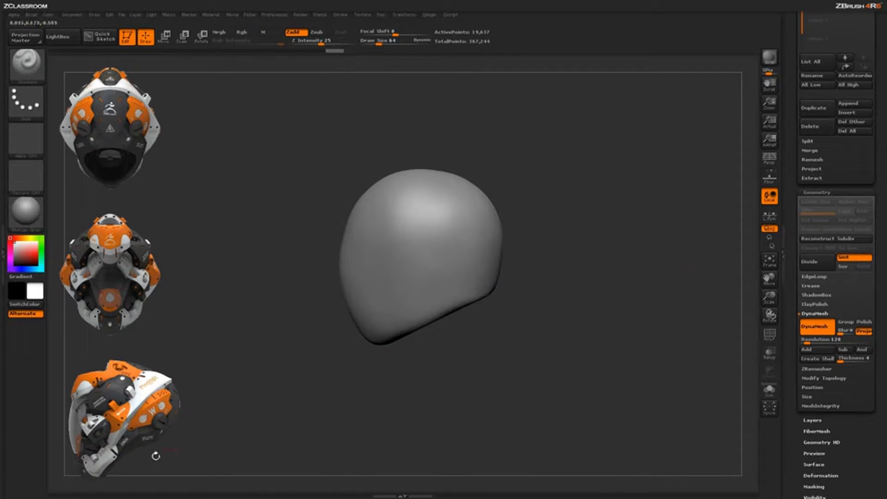
# Show the head scan subtool again and check how the helmet form sits on it from the side
pyautogui.moveTo(792, 194); pyautogui.dragTo(793, 349)
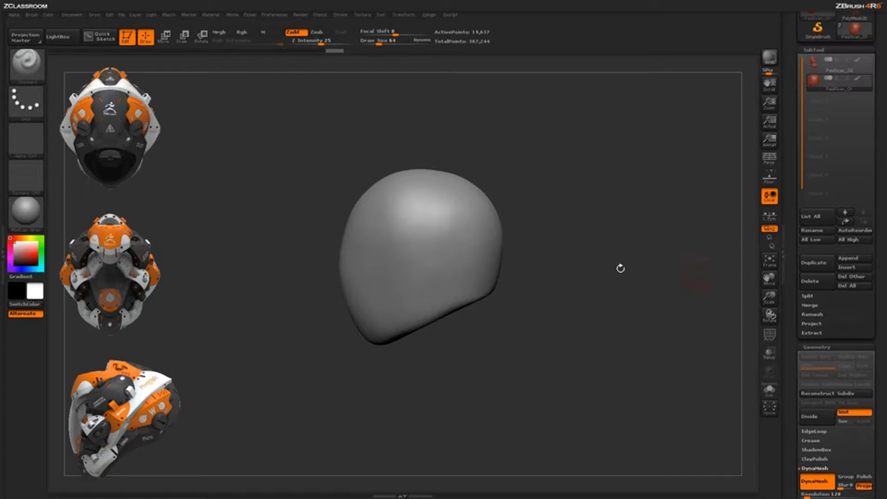
pyautogui.moveTo(799, 197); pyautogui.dragTo(794, 255)
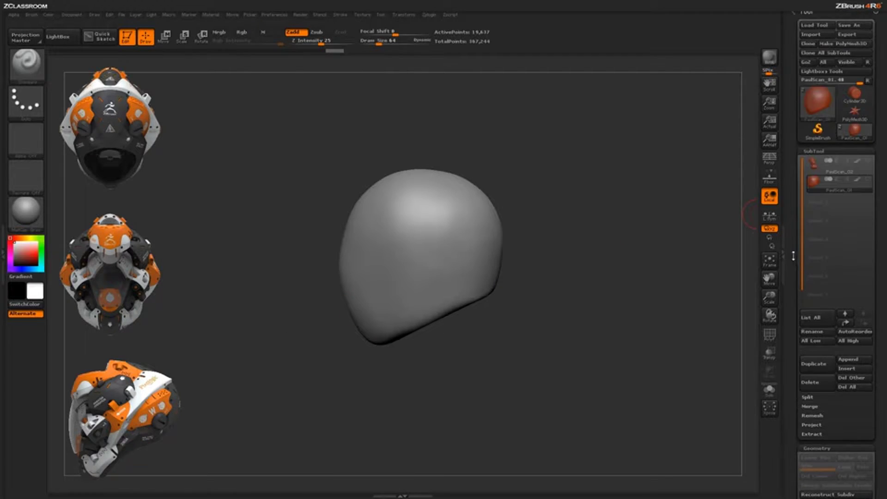
pyautogui.click(867, 163)
pyautogui.moveTo(567, 337)
pyautogui.mouseDown()
pyautogui.moveTo(613, 329)
pyautogui.moveTo(614, 342)
pyautogui.mouseUp()
pyautogui.moveTo(612, 268); pyautogui.dragTo(550, 261)
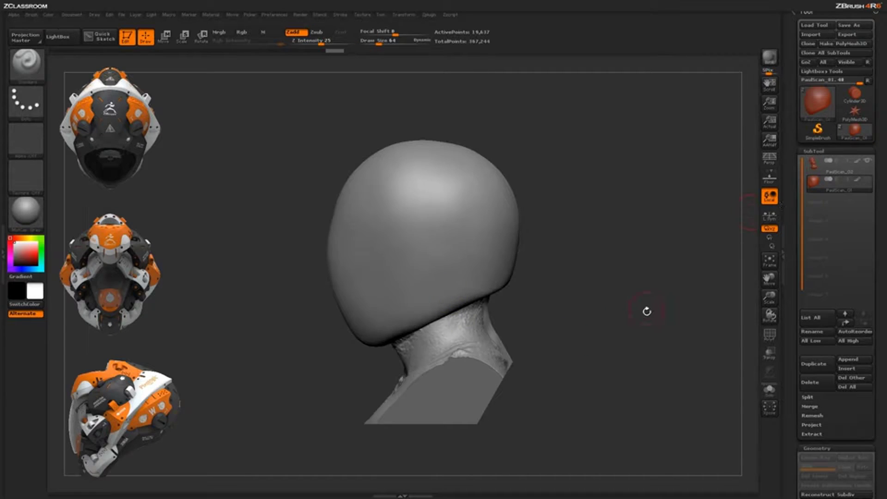
# Reduce the brush draw size and store a morph target of the smooth helmet form
pyautogui.moveTo(636, 319); pyautogui.dragTo(587, 329)
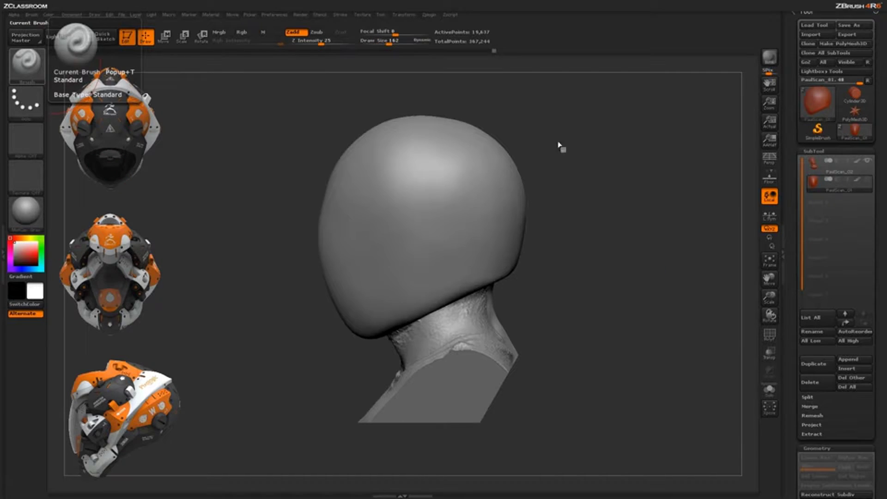
pyautogui.moveTo(700, 216)
pyautogui.mouseDown()
pyautogui.moveTo(703, 227)
pyautogui.moveTo(665, 242)
pyautogui.moveTo(668, 249)
pyautogui.mouseUp()
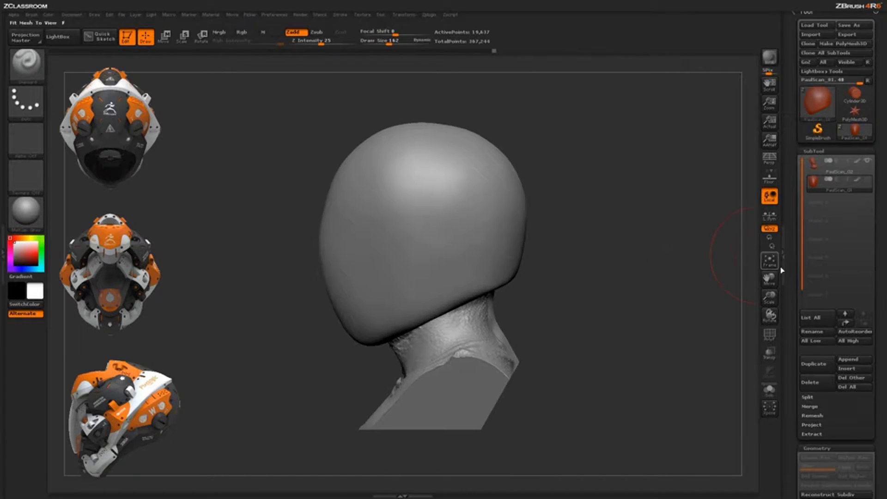
pyautogui.moveTo(790, 260)
pyautogui.mouseDown()
pyautogui.moveTo(791, 116)
pyautogui.moveTo(792, 235)
pyautogui.moveTo(793, 209)
pyautogui.mouseUp()
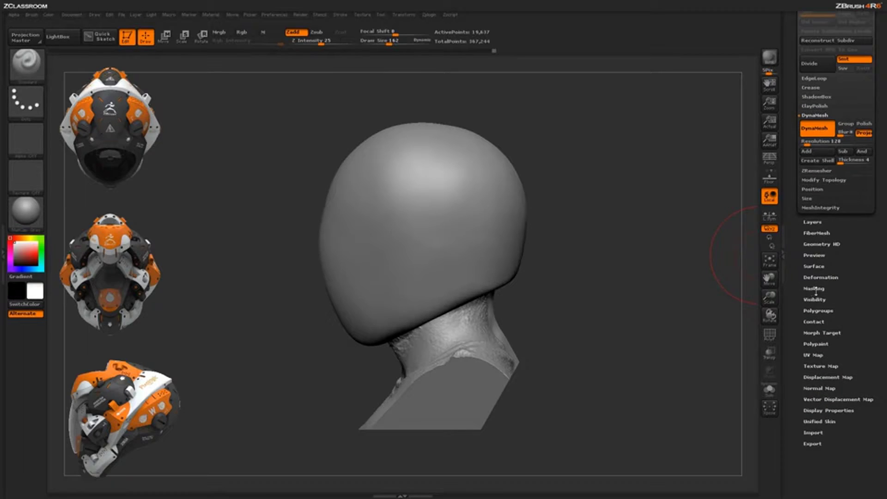
pyautogui.click(824, 334)
pyautogui.moveTo(792, 318); pyautogui.dragTo(798, 272)
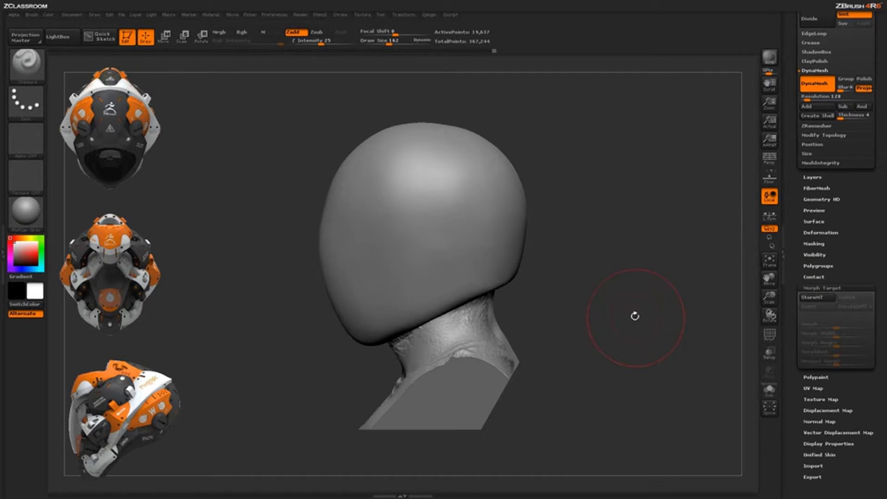
pyautogui.moveTo(635, 316); pyautogui.dragTo(633, 269)
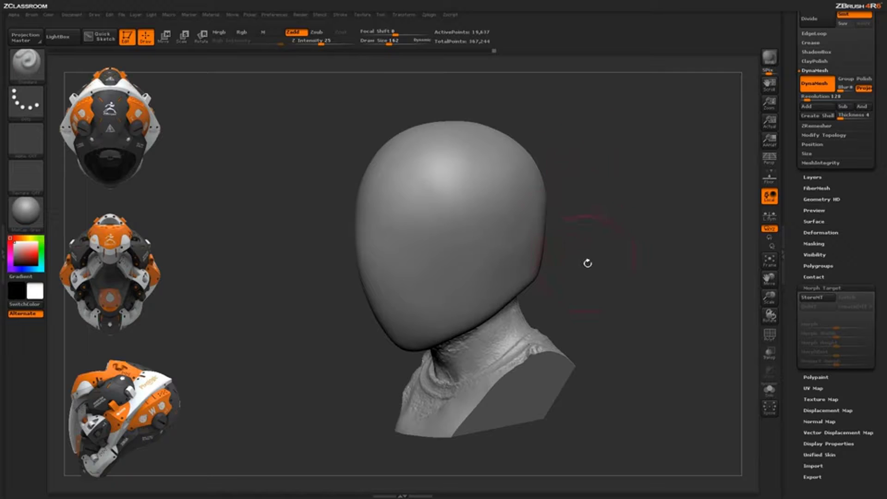
pyautogui.press('[')
pyautogui.press('[')
pyautogui.press('[')
pyautogui.moveTo(548, 241)
pyautogui.mouseDown()
pyautogui.moveTo(637, 185)
pyautogui.moveTo(553, 238)
pyautogui.mouseUp()
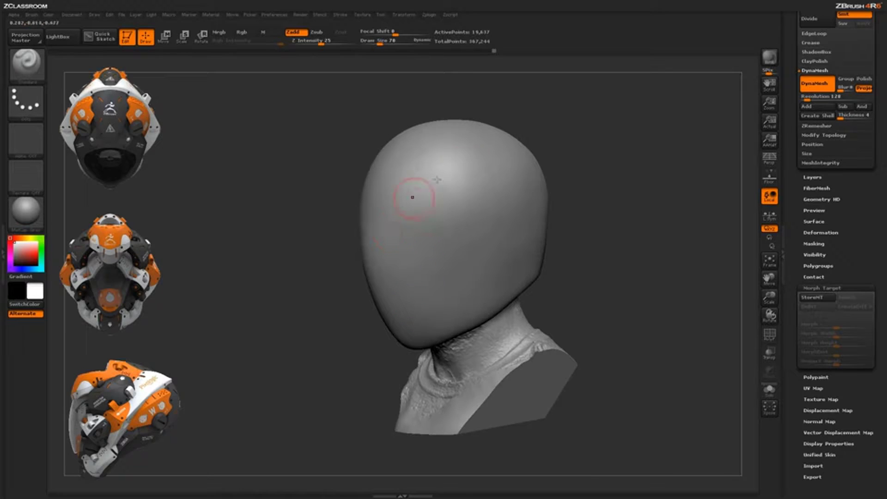
pyautogui.click(808, 298)
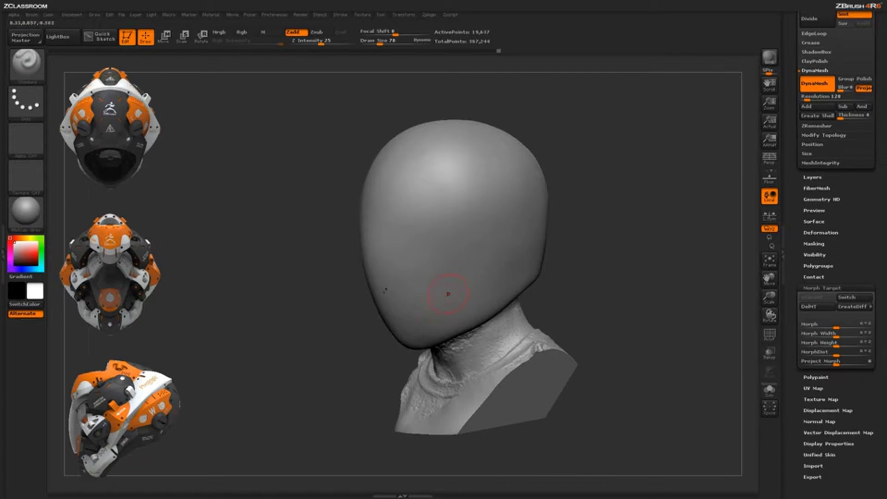
# Sculpt a raised ridge along the helmet's lower side and mask everything except a round patch above it
pyautogui.moveTo(429, 302)
pyautogui.mouseDown()
pyautogui.moveTo(472, 283)
pyautogui.moveTo(480, 268)
pyautogui.moveTo(436, 299)
pyautogui.moveTo(490, 251)
pyautogui.mouseUp()
pyautogui.moveTo(606, 194)
pyautogui.mouseDown()
pyautogui.moveTo(637, 181)
pyautogui.moveTo(586, 194)
pyautogui.mouseUp()
pyautogui.moveTo(467, 192)
pyautogui.keyDown('ctrl'); pyautogui.mouseDown()
pyautogui.moveTo(455, 189)
pyautogui.moveTo(466, 197)
pyautogui.mouseUp(); pyautogui.keyUp('ctrl')
pyautogui.moveTo(560, 143); pyautogui.dragTo(584, 131)
pyautogui.keyDown('ctrl'); pyautogui.click(566, 173); pyautogui.keyUp('ctrl')
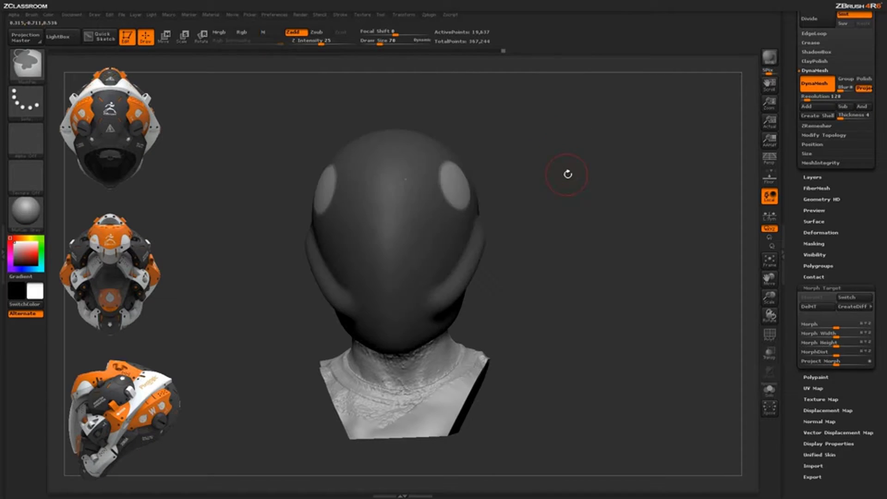
# Move the unmasked round patches outward from the helmet with Transpose Move to form short cylindrical plugs
pyautogui.press('w')
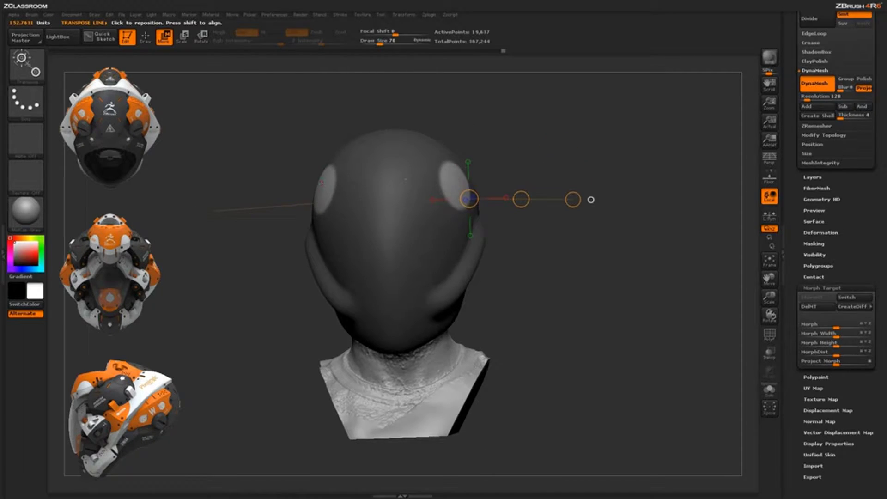
pyautogui.moveTo(586, 178); pyautogui.dragTo(584, 157)
pyautogui.moveTo(458, 182); pyautogui.dragTo(571, 161)
pyautogui.moveTo(510, 182); pyautogui.dragTo(537, 159)
pyautogui.moveTo(573, 159)
pyautogui.mouseDown()
pyautogui.moveTo(532, 166)
pyautogui.moveTo(525, 148)
pyautogui.moveTo(489, 164)
pyautogui.mouseUp()
pyautogui.moveTo(542, 144); pyautogui.dragTo(458, 173)
pyautogui.moveTo(557, 143); pyautogui.dragTo(596, 147)
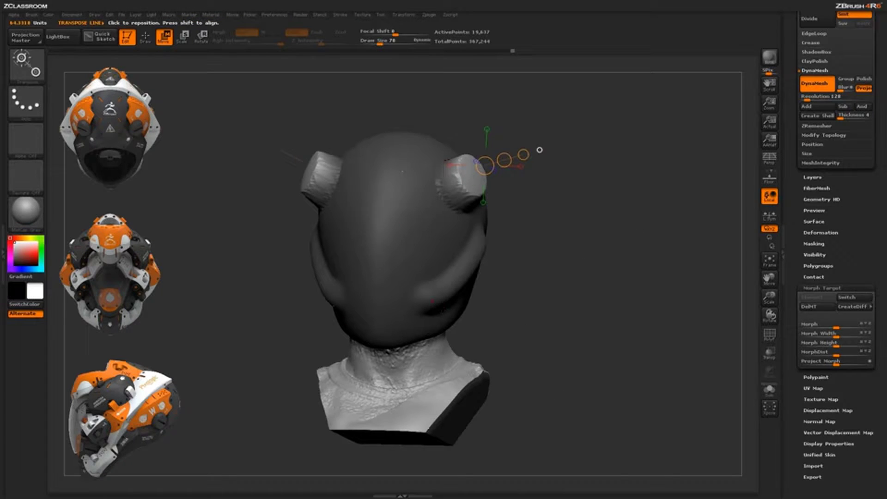
# Return to Draw mode, clear the mask, and create a difference mesh from the stored morph target
pyautogui.click(147, 39)
pyautogui.moveTo(616, 235); pyautogui.dragTo(575, 232)
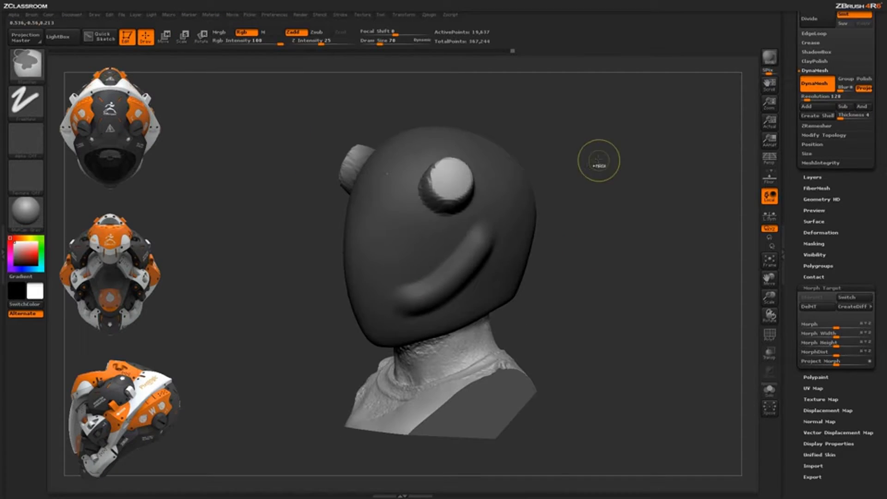
pyautogui.keyDown('ctrl'); pyautogui.moveTo(599, 161); pyautogui.dragTo(636, 335); pyautogui.keyUp('ctrl')
pyautogui.keyDown('shift'); pyautogui.moveTo(634, 293); pyautogui.dragTo(584, 220); pyautogui.keyUp('shift')
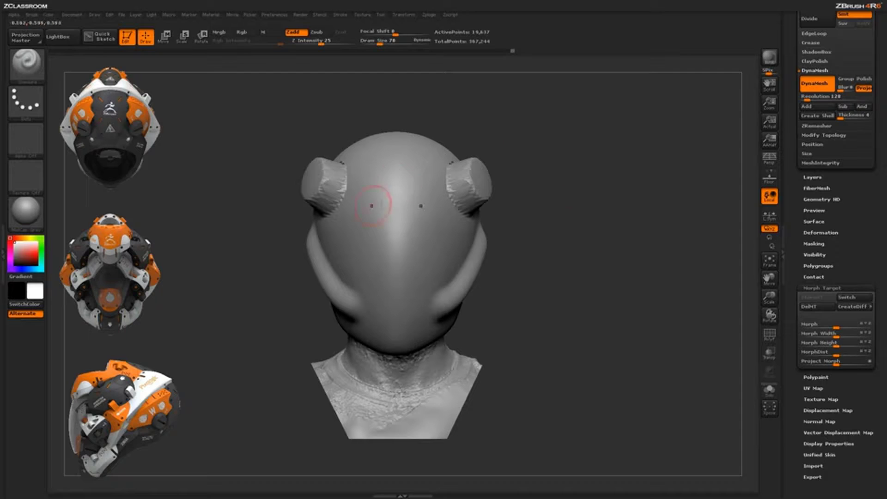
pyautogui.moveTo(603, 184); pyautogui.dragTo(659, 281)
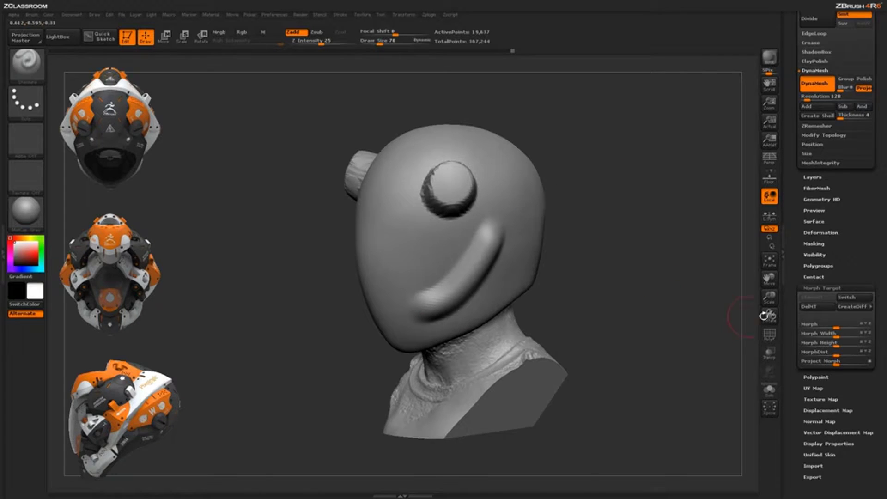
pyautogui.click(856, 310)
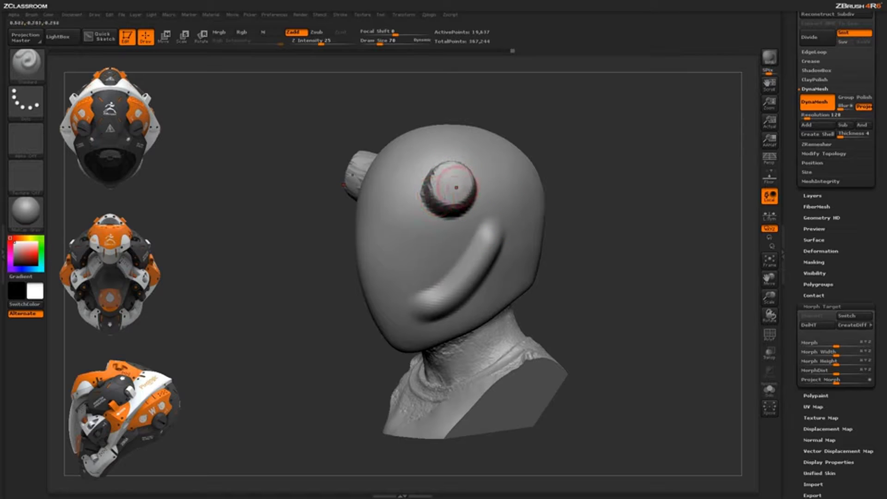
# Load the morph difference mesh and examine the extracted ridges and plugs from several angles
pyautogui.moveTo(792, 184); pyautogui.dragTo(788, 324)
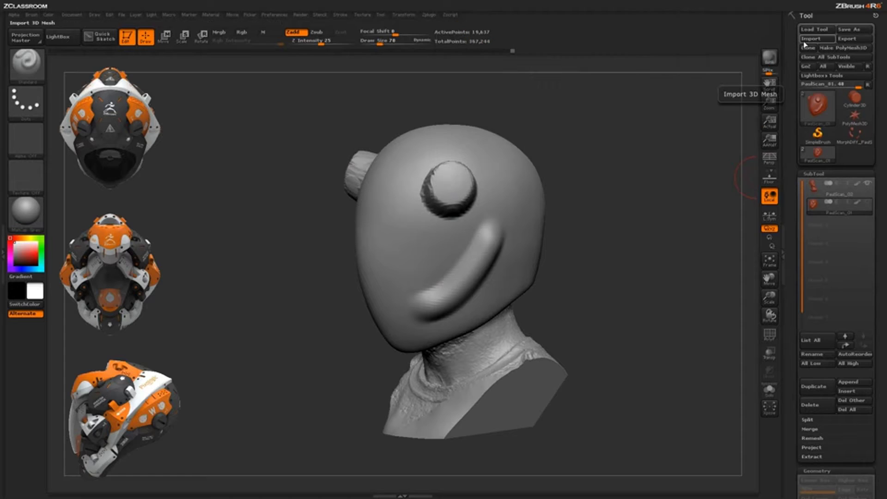
pyautogui.moveTo(860, 140)
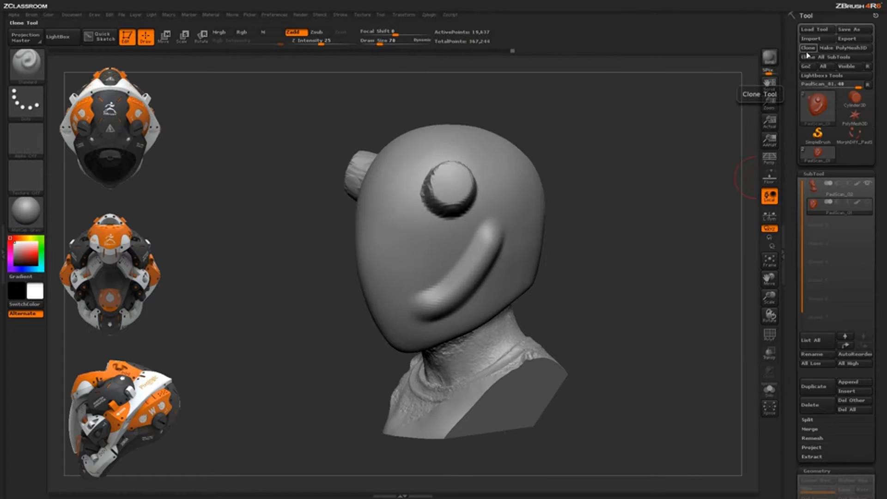
pyautogui.click(862, 143)
pyautogui.moveTo(673, 277); pyautogui.dragTo(661, 322)
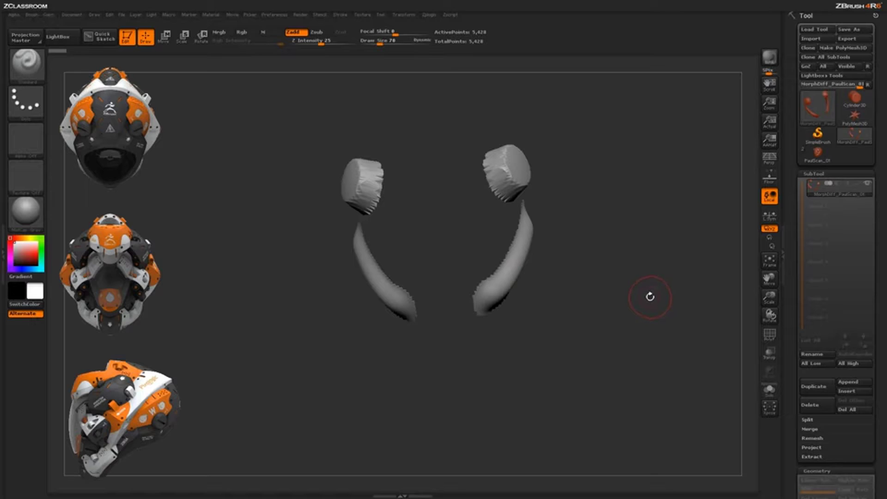
pyautogui.moveTo(653, 278); pyautogui.dragTo(655, 276)
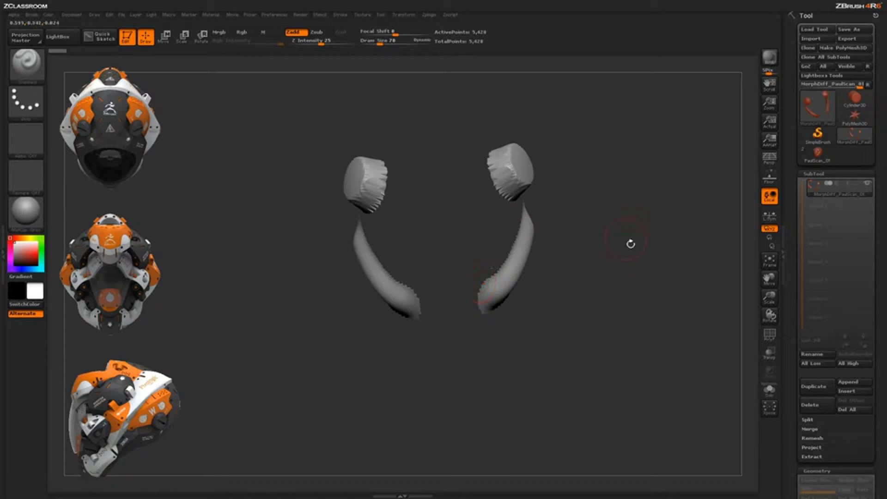
pyautogui.moveTo(631, 244); pyautogui.dragTo(623, 204)
pyautogui.moveTo(683, 204)
pyautogui.mouseDown()
pyautogui.moveTo(703, 196)
pyautogui.moveTo(697, 208)
pyautogui.mouseUp()
# Switch back to the helmet tool and revert its sculpted ridges and plugs to the smooth form
pyautogui.moveTo(858, 136)
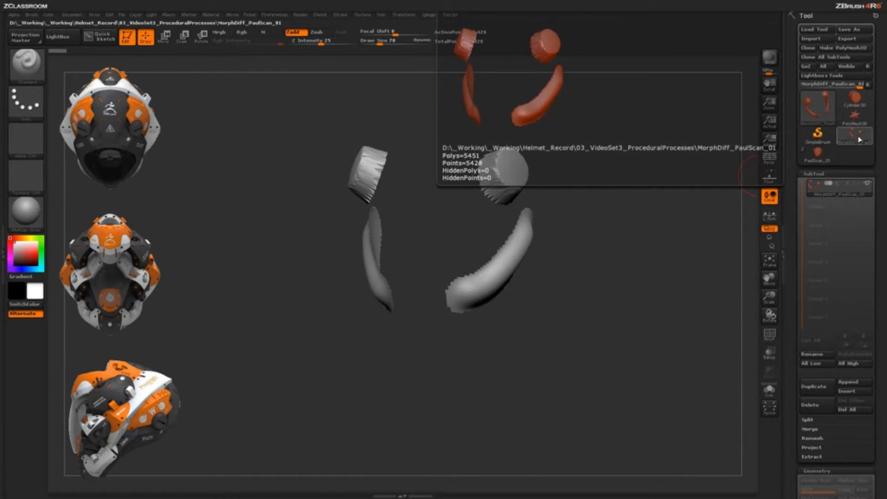
pyautogui.click(809, 160)
pyautogui.moveTo(698, 283); pyautogui.dragTo(670, 286)
pyautogui.moveTo(670, 286)
pyautogui.keyDown('alt'); pyautogui.mouseDown()
pyautogui.moveTo(656, 273)
pyautogui.moveTo(661, 281)
pyautogui.mouseUp(); pyautogui.keyUp('alt')
pyautogui.keyDown('ctrl'); pyautogui.click(654, 290); pyautogui.keyUp('ctrl')
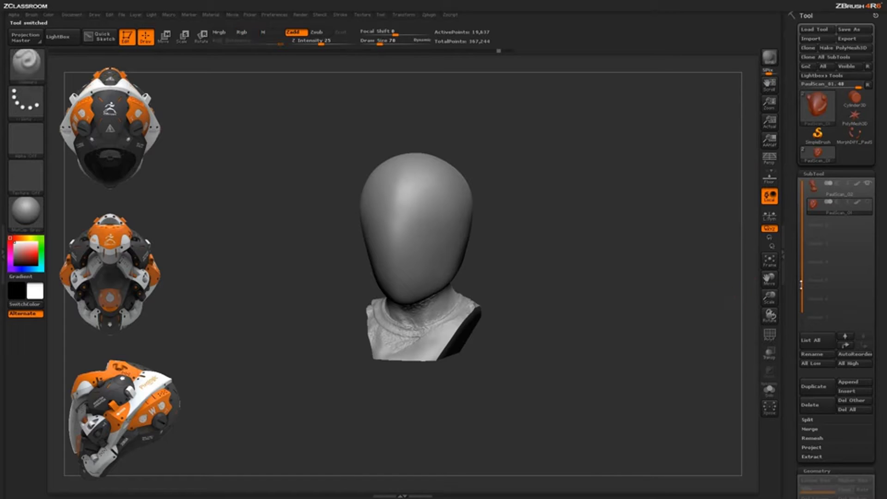
# Delete the existing morph target and store a new one from the smooth helmet
pyautogui.moveTo(801, 285); pyautogui.dragTo(802, 243)
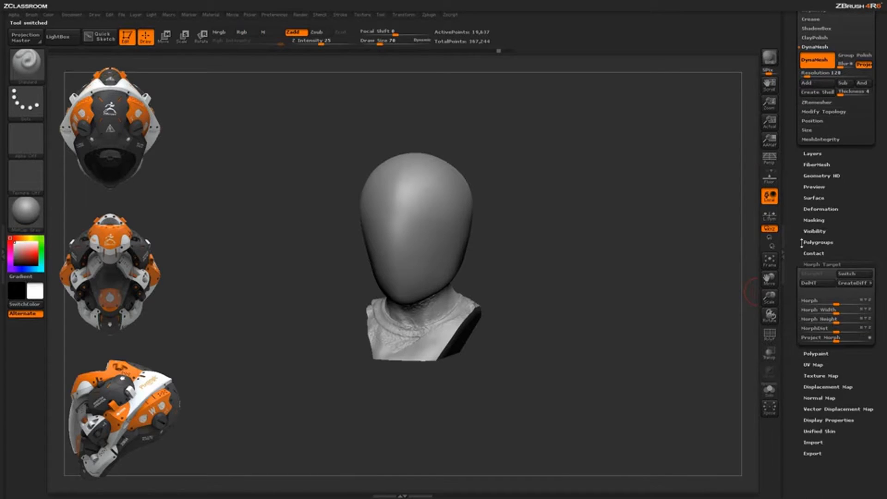
pyautogui.click(812, 284)
pyautogui.click(807, 276)
# Choose the ClayBuildup brush and rough in a raised patch on the helmet's upper side
pyautogui.moveTo(676, 293); pyautogui.dragTo(696, 289)
pyautogui.moveTo(582, 198); pyautogui.dragTo(550, 203)
pyautogui.press('b')
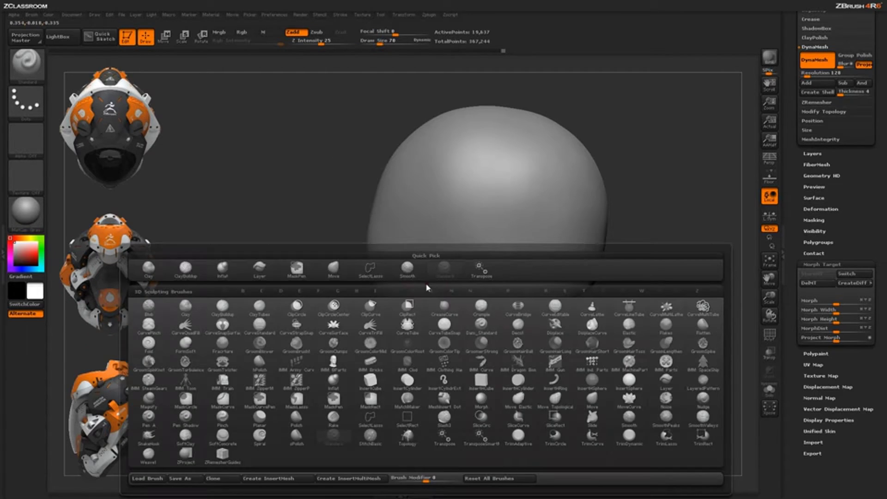
pyautogui.press('c')
pyautogui.press('b')
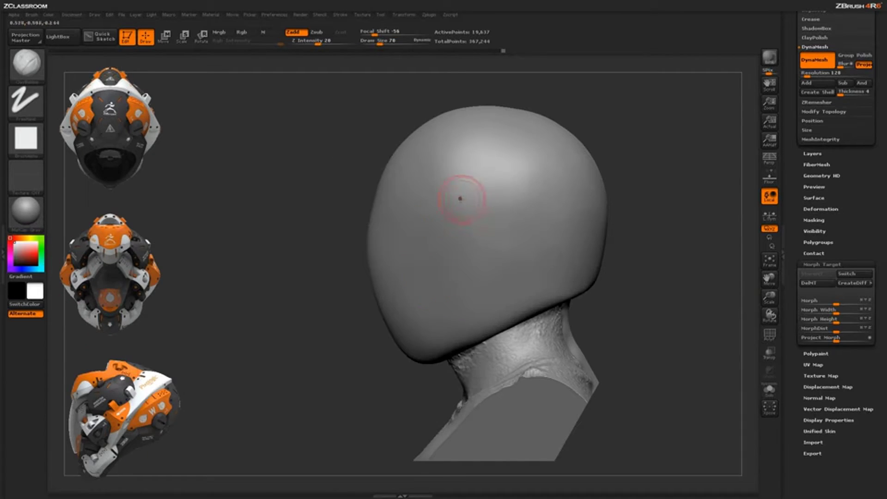
pyautogui.moveTo(460, 199)
pyautogui.mouseDown()
pyautogui.moveTo(455, 229)
pyautogui.moveTo(466, 187)
pyautogui.moveTo(485, 228)
pyautogui.moveTo(496, 190)
pyautogui.moveTo(509, 198)
pyautogui.mouseUp()
pyautogui.moveTo(432, 208)
pyautogui.mouseDown()
pyautogui.moveTo(444, 234)
pyautogui.moveTo(437, 235)
pyautogui.moveTo(484, 226)
pyautogui.moveTo(505, 182)
pyautogui.moveTo(511, 208)
pyautogui.mouseUp()
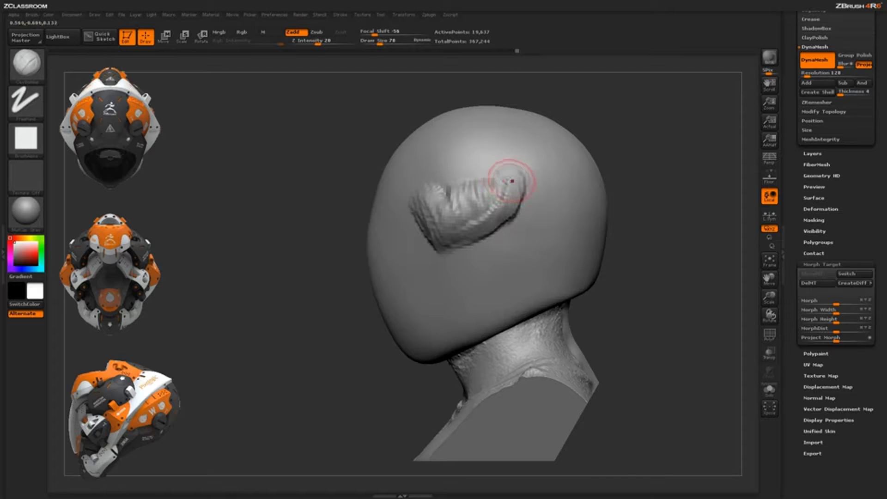
# Build the raised side patches into thick, slanted pods with repeated ClayBuildup strokes from several angles
pyautogui.moveTo(613, 101)
pyautogui.mouseDown()
pyautogui.moveTo(624, 121)
pyautogui.moveTo(606, 108)
pyautogui.mouseUp()
pyautogui.moveTo(493, 190)
pyautogui.mouseDown()
pyautogui.moveTo(441, 210)
pyautogui.moveTo(453, 202)
pyautogui.moveTo(475, 210)
pyautogui.mouseUp()
pyautogui.moveTo(605, 139); pyautogui.dragTo(633, 122)
pyautogui.moveTo(448, 220)
pyautogui.mouseDown()
pyautogui.moveTo(452, 241)
pyautogui.moveTo(463, 224)
pyautogui.moveTo(475, 245)
pyautogui.mouseUp()
pyautogui.moveTo(623, 127); pyautogui.dragTo(586, 132)
pyautogui.moveTo(478, 211)
pyautogui.mouseDown()
pyautogui.moveTo(508, 210)
pyautogui.moveTo(521, 197)
pyautogui.mouseUp()
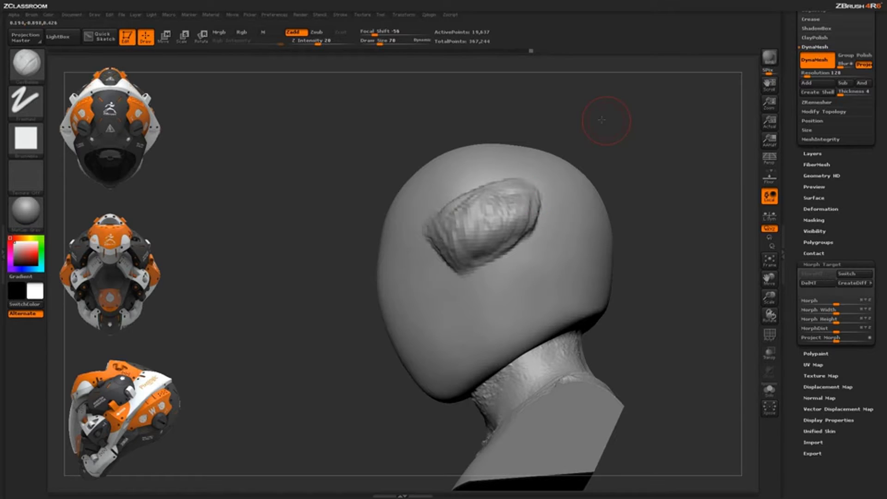
pyautogui.moveTo(604, 121); pyautogui.dragTo(623, 122)
pyautogui.moveTo(483, 250); pyautogui.dragTo(528, 220)
pyautogui.moveTo(592, 119); pyautogui.dragTo(522, 168)
pyautogui.moveTo(464, 214); pyautogui.dragTo(499, 219)
pyautogui.moveTo(554, 143); pyautogui.dragTo(506, 144)
pyautogui.moveTo(481, 236)
pyautogui.mouseDown()
pyautogui.moveTo(521, 191)
pyautogui.moveTo(526, 213)
pyautogui.mouseUp()
pyautogui.moveTo(630, 96); pyautogui.dragTo(658, 83)
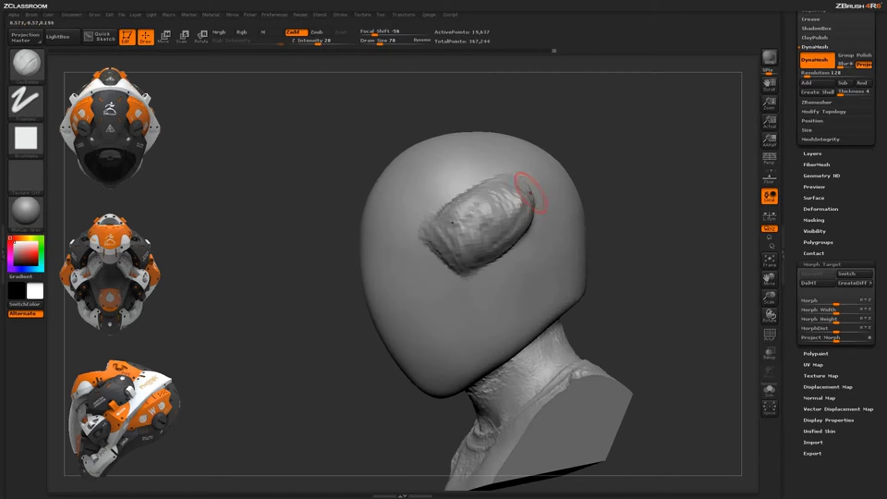
pyautogui.moveTo(621, 134); pyautogui.dragTo(640, 104)
pyautogui.moveTo(478, 250); pyautogui.dragTo(446, 248)
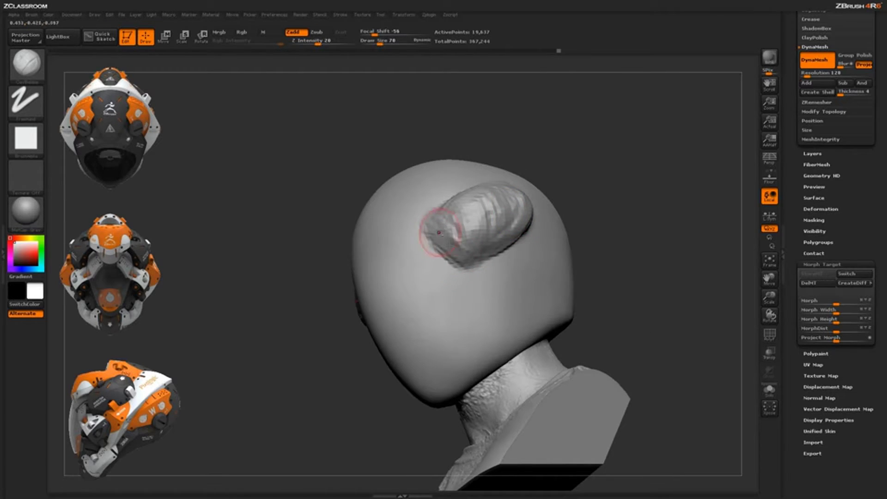
pyautogui.moveTo(545, 111); pyautogui.dragTo(596, 104)
pyautogui.moveTo(438, 229)
pyautogui.mouseDown()
pyautogui.moveTo(453, 237)
pyautogui.moveTo(441, 243)
pyautogui.moveTo(448, 224)
pyautogui.moveTo(442, 234)
pyautogui.mouseUp()
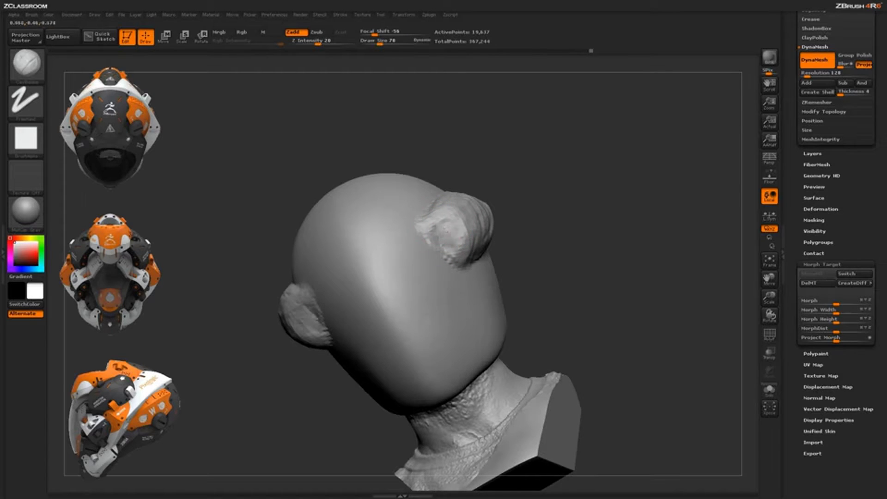
pyautogui.moveTo(531, 293)
pyautogui.mouseDown()
pyautogui.moveTo(434, 306)
pyautogui.moveTo(433, 347)
pyautogui.mouseUp()
pyautogui.moveTo(566, 217)
pyautogui.mouseDown()
pyautogui.moveTo(618, 210)
pyautogui.moveTo(393, 254)
pyautogui.mouseUp()
pyautogui.hotkey('ctrl', 'z')
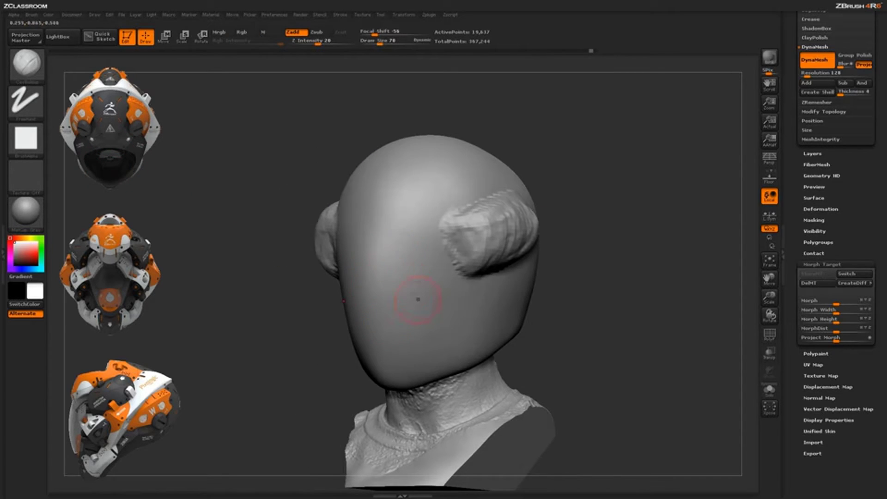
# Add clay to the front, outer and rear surfaces of the side pods to fill out their volume
pyautogui.moveTo(588, 166); pyautogui.dragTo(647, 178)
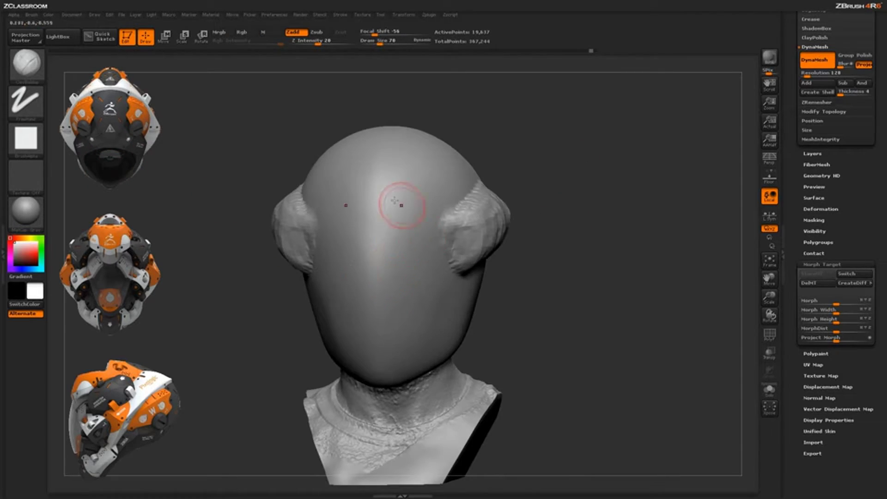
pyautogui.moveTo(457, 235); pyautogui.dragTo(453, 243)
pyautogui.moveTo(526, 179); pyautogui.dragTo(476, 189)
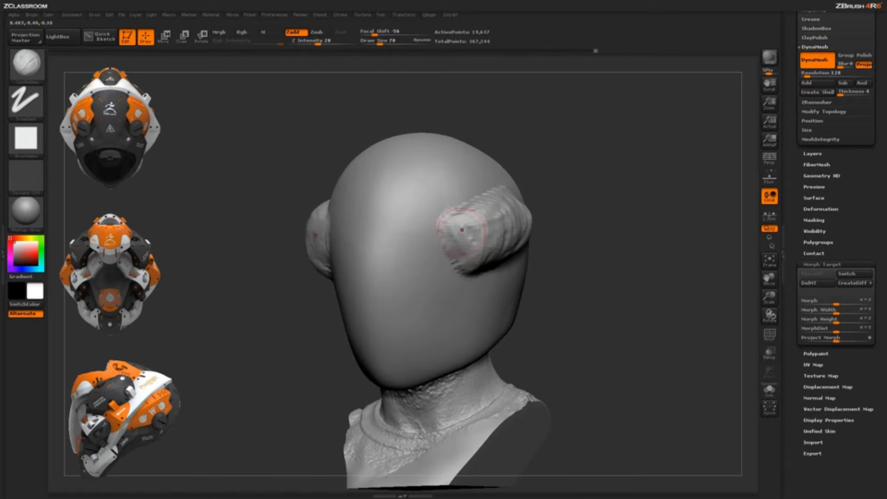
pyautogui.moveTo(466, 227); pyautogui.dragTo(460, 238)
pyautogui.moveTo(547, 151); pyautogui.dragTo(517, 157)
pyautogui.moveTo(473, 236); pyautogui.dragTo(492, 232)
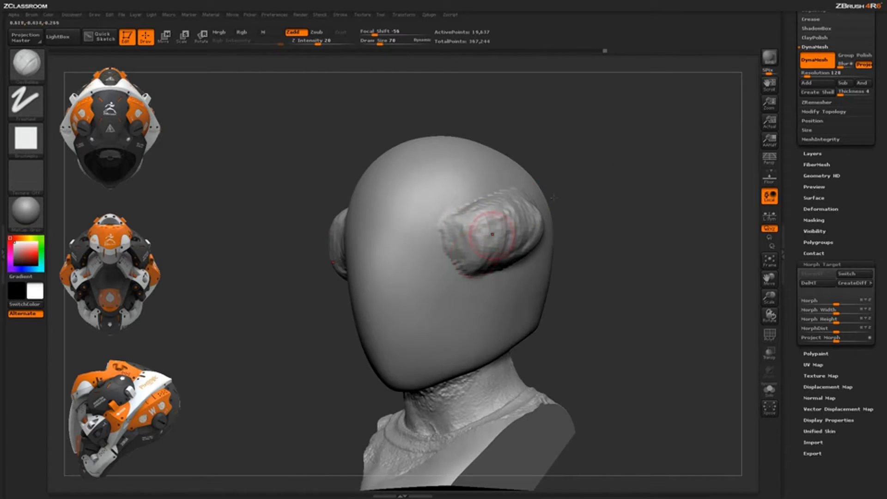
pyautogui.moveTo(573, 180); pyautogui.dragTo(531, 171)
pyautogui.moveTo(485, 252)
pyautogui.mouseDown()
pyautogui.moveTo(497, 263)
pyautogui.moveTo(486, 265)
pyautogui.mouseUp()
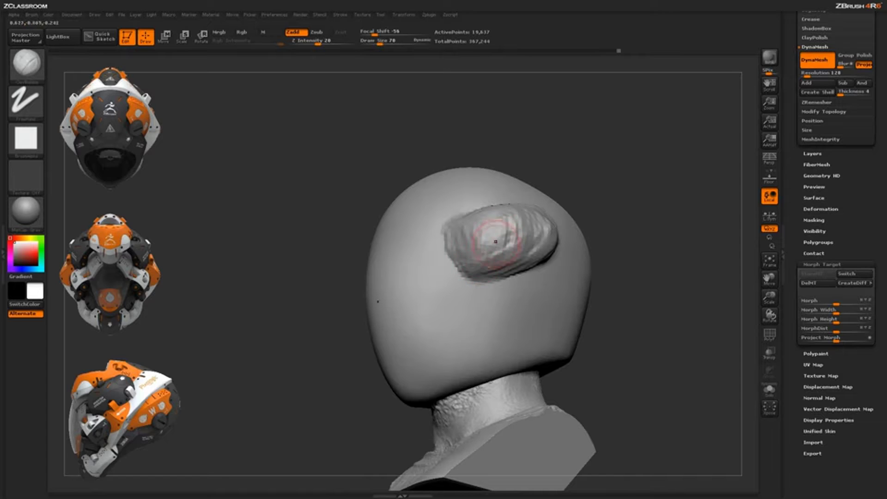
pyautogui.moveTo(591, 180); pyautogui.dragTo(552, 178)
pyautogui.moveTo(536, 221); pyautogui.dragTo(542, 242)
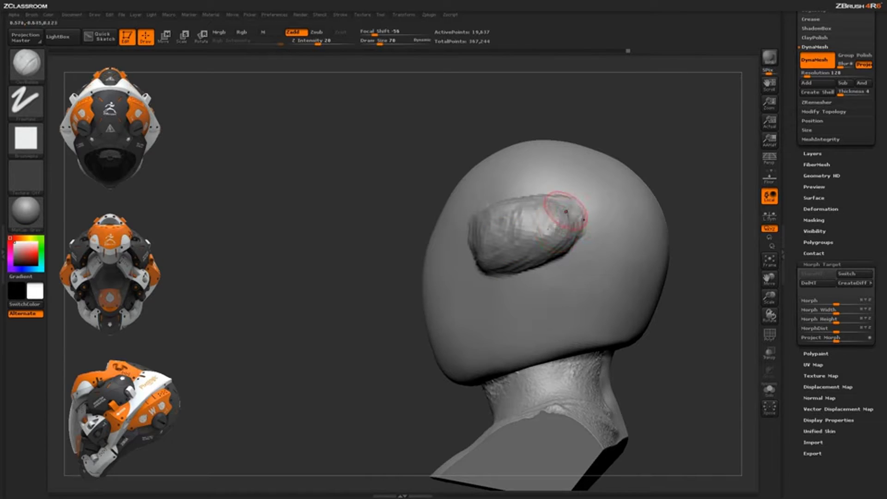
pyautogui.moveTo(566, 212); pyautogui.dragTo(557, 235)
# Build up a raised mass of clay on the helmet's chin
pyautogui.moveTo(651, 144); pyautogui.dragTo(658, 164)
pyautogui.moveTo(658, 202); pyautogui.dragTo(640, 234)
pyautogui.moveTo(455, 327); pyautogui.dragTo(465, 310)
pyautogui.moveTo(600, 216); pyautogui.dragTo(571, 178)
pyautogui.moveTo(487, 339); pyautogui.dragTo(470, 342)
pyautogui.moveTo(649, 149)
pyautogui.mouseDown()
pyautogui.moveTo(677, 146)
pyautogui.moveTo(707, 184)
pyautogui.mouseUp()
pyautogui.moveTo(455, 305); pyautogui.dragTo(447, 317)
pyautogui.moveTo(560, 243)
pyautogui.mouseDown()
pyautogui.moveTo(643, 256)
pyautogui.moveTo(633, 255)
pyautogui.mouseUp()
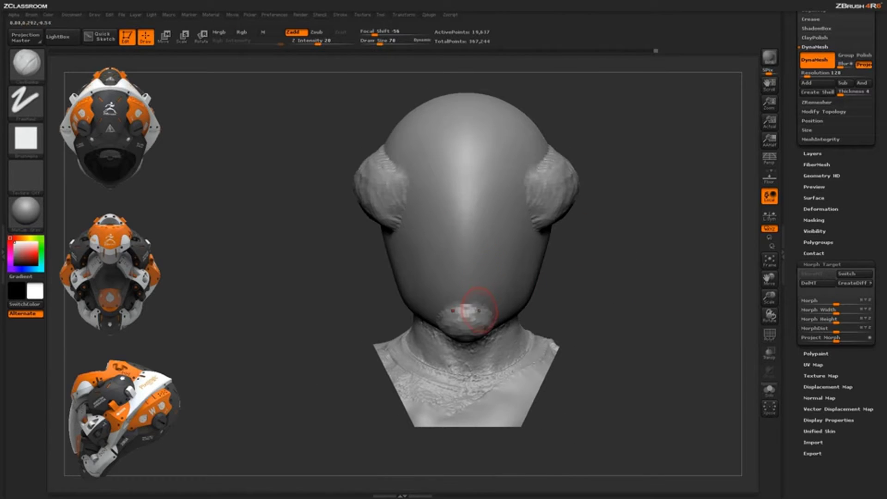
# Finish rounding the clay mass on the chin, and switch to the Layer brush
pyautogui.moveTo(482, 312)
pyautogui.mouseDown()
pyautogui.moveTo(457, 323)
pyautogui.moveTo(466, 306)
pyautogui.mouseUp()
pyautogui.moveTo(645, 288)
pyautogui.mouseDown()
pyautogui.moveTo(616, 290)
pyautogui.moveTo(632, 290)
pyautogui.mouseUp()
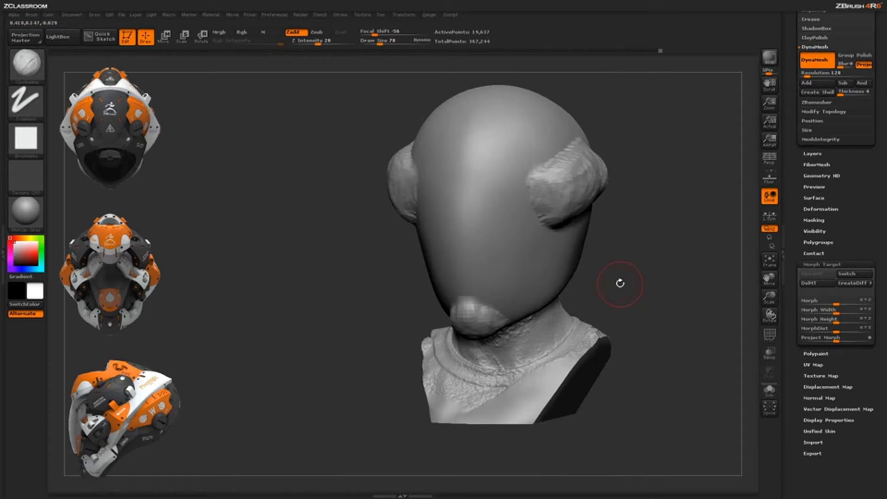
pyautogui.press('b')
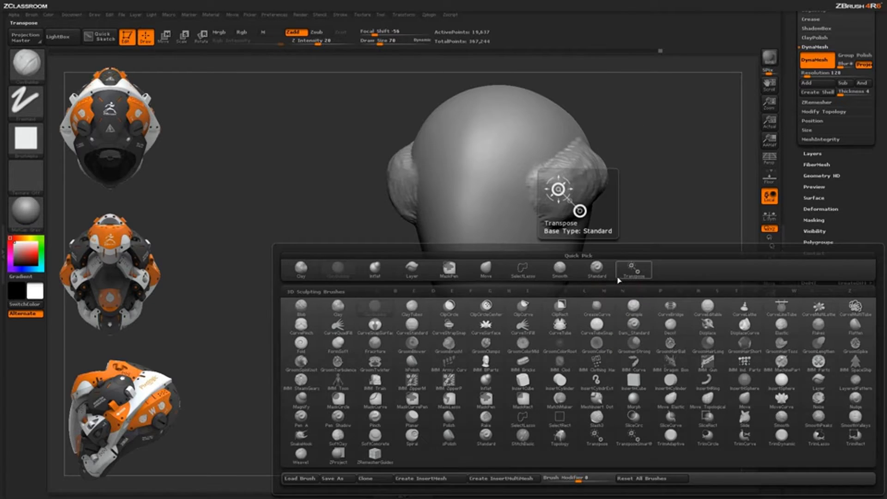
pyautogui.press('l')
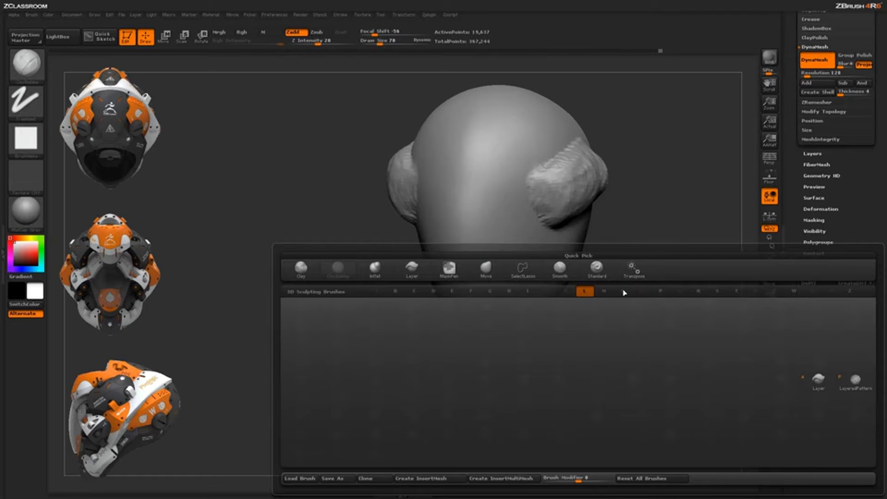
pyautogui.click(820, 387)
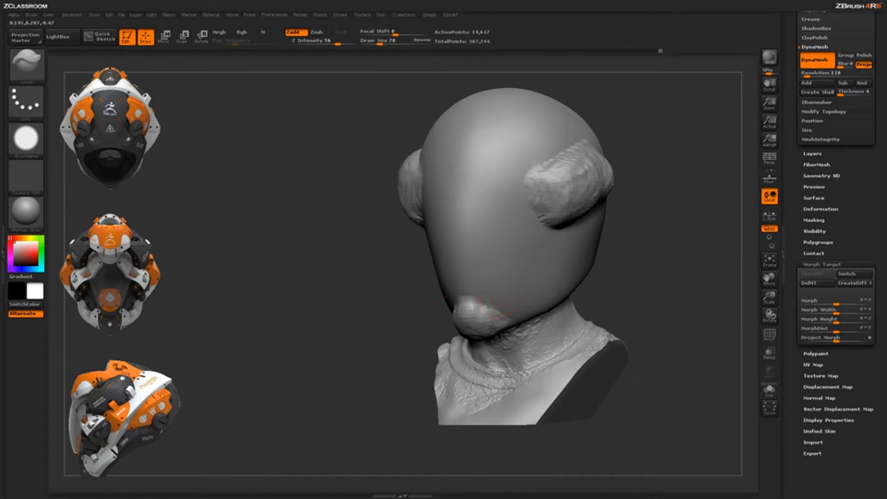
pyautogui.moveTo(499, 300)
pyautogui.mouseDown()
pyautogui.moveTo(525, 252)
pyautogui.moveTo(483, 192)
pyautogui.moveTo(485, 167)
pyautogui.mouseUp()
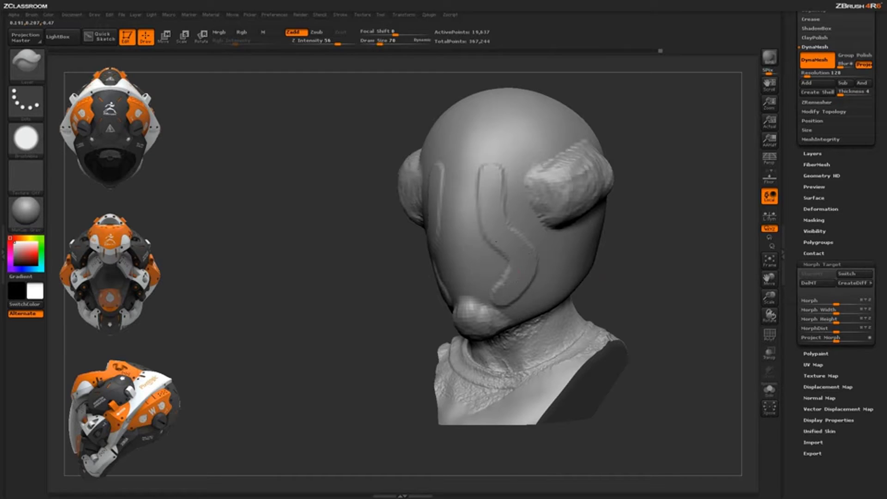
pyautogui.moveTo(650, 233); pyautogui.dragTo(670, 184)
pyautogui.moveTo(647, 263); pyautogui.dragTo(572, 263)
pyautogui.moveTo(519, 306)
pyautogui.mouseDown()
pyautogui.moveTo(556, 270)
pyautogui.moveTo(530, 229)
pyautogui.moveTo(539, 302)
pyautogui.moveTo(581, 272)
pyautogui.mouseUp()
pyautogui.moveTo(678, 153); pyautogui.dragTo(627, 199)
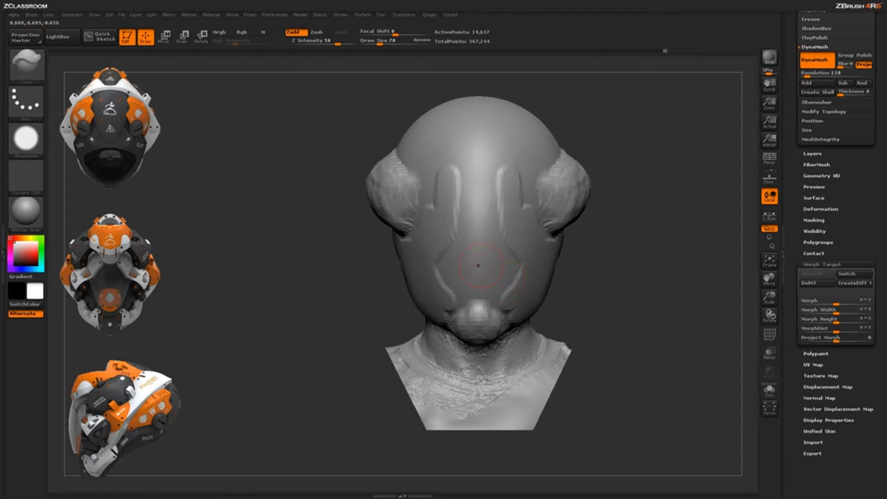
pyautogui.moveTo(543, 240); pyautogui.dragTo(537, 298)
pyautogui.hotkey('ctrl', 'z')
pyautogui.hotkey('ctrl', 'z')
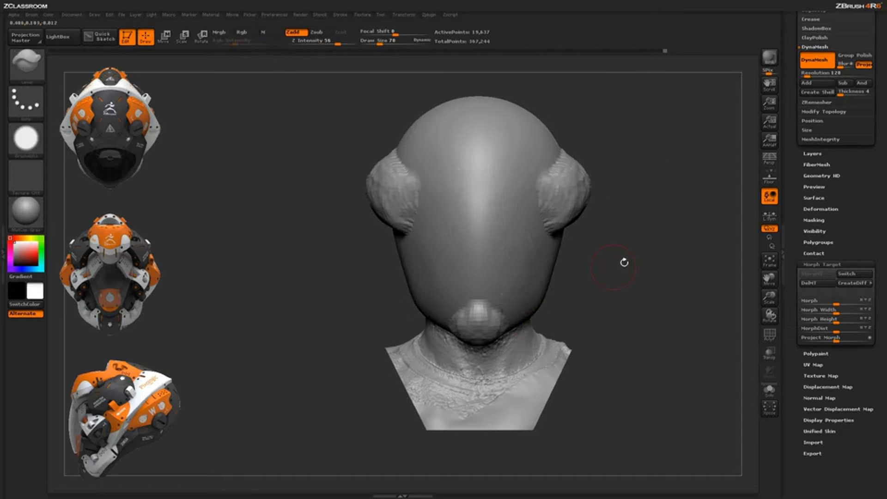
pyautogui.moveTo(624, 261); pyautogui.dragTo(584, 267)
pyautogui.moveTo(652, 246)
pyautogui.mouseDown()
pyautogui.moveTo(648, 225)
pyautogui.moveTo(610, 269)
pyautogui.moveTo(610, 259)
pyautogui.mouseUp()
pyautogui.moveTo(630, 253); pyautogui.dragTo(514, 303)
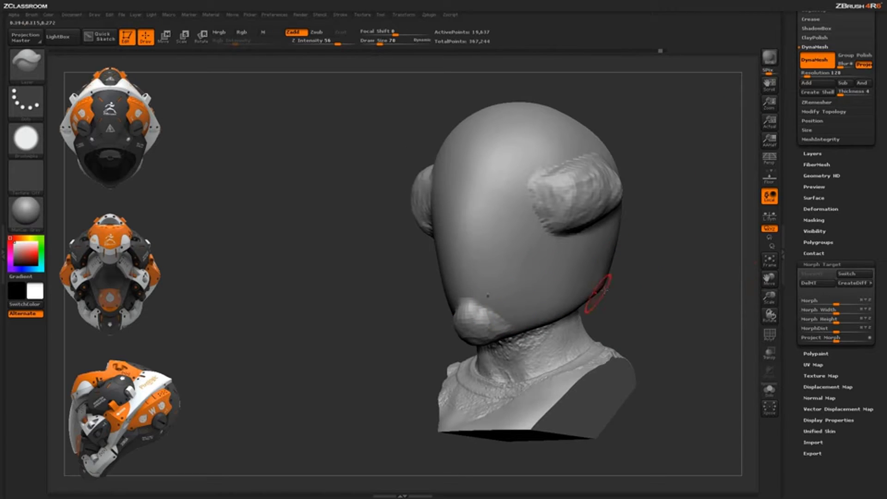
pyautogui.moveTo(634, 269)
pyautogui.mouseDown()
pyautogui.moveTo(651, 290)
pyautogui.moveTo(656, 232)
pyautogui.moveTo(616, 226)
pyautogui.mouseUp()
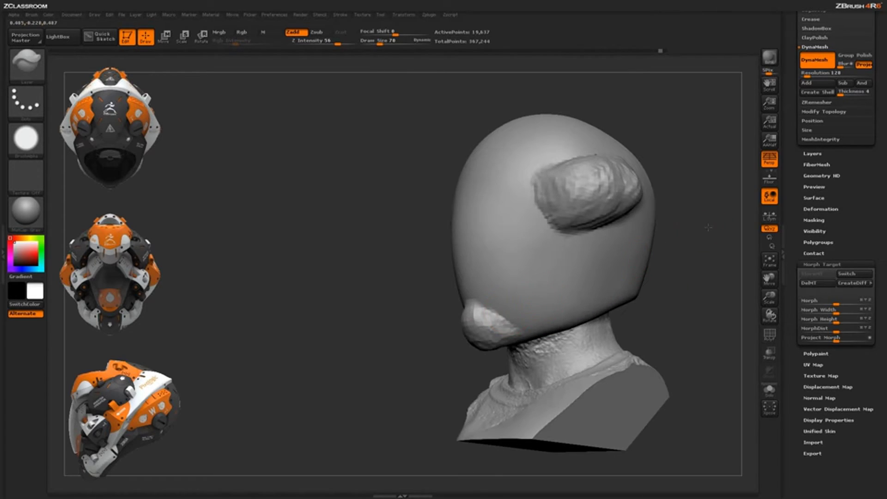
pyautogui.moveTo(709, 228); pyautogui.dragTo(734, 228)
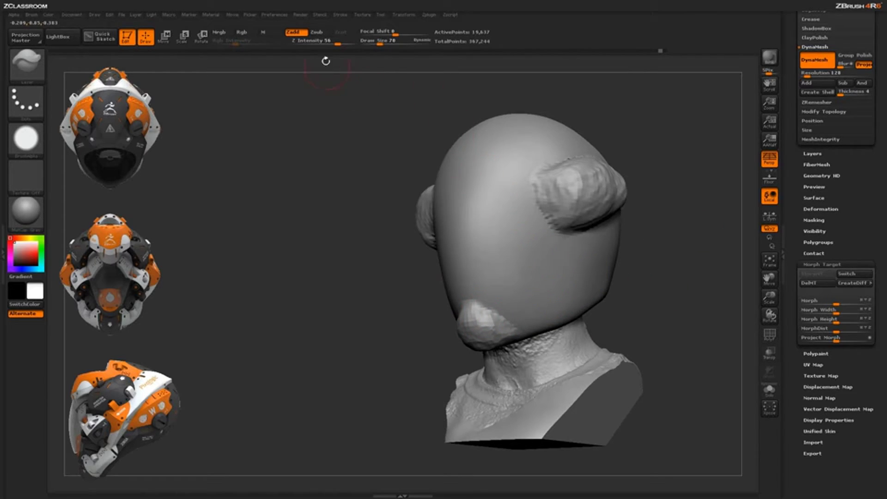
pyautogui.click(347, 43)
pyautogui.moveTo(513, 308)
pyautogui.mouseDown()
pyautogui.moveTo(548, 266)
pyautogui.moveTo(555, 233)
pyautogui.mouseUp()
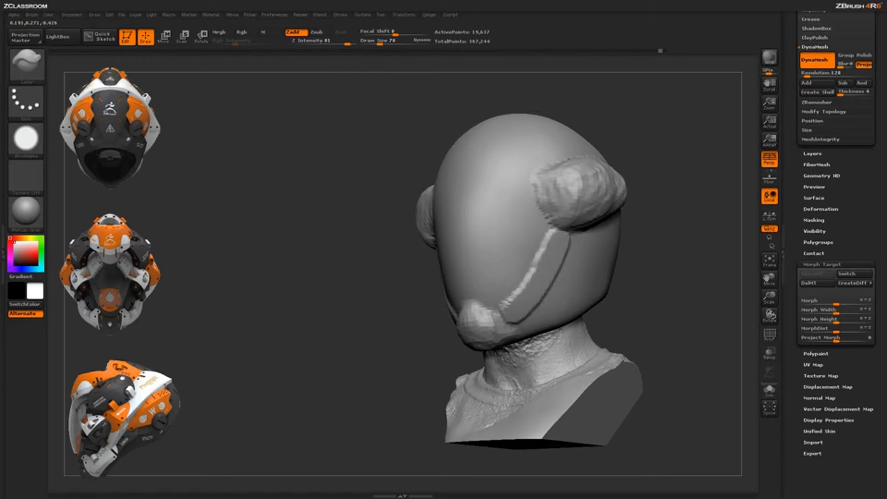
pyautogui.moveTo(525, 309)
pyautogui.mouseDown()
pyautogui.moveTo(551, 250)
pyautogui.moveTo(517, 302)
pyautogui.mouseUp()
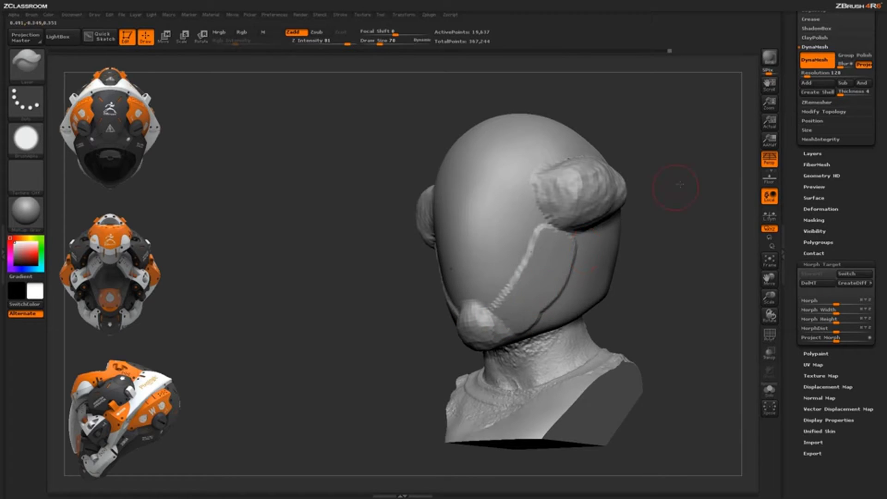
pyautogui.moveTo(680, 185); pyautogui.dragTo(708, 197)
pyautogui.hotkey('ctrl', 'z')
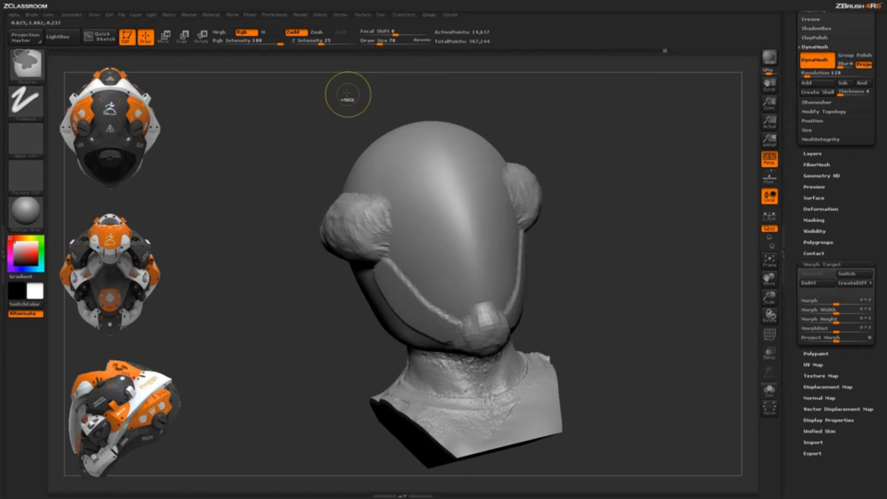
pyautogui.hotkey('ctrl', 'z')
# Set the Layer brush's Z Intensity to 100 and raise a wide jaw panel from the chin up to the side pod
pyautogui.keyDown('shift'); pyautogui.moveTo(333, 107); pyautogui.dragTo(359, 44); pyautogui.keyUp('shift')
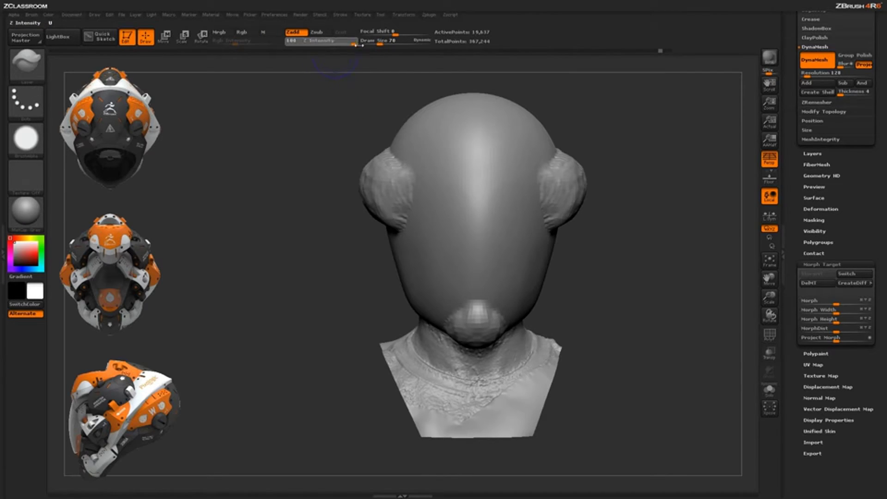
pyautogui.moveTo(679, 231); pyautogui.dragTo(622, 240)
pyautogui.moveTo(507, 307); pyautogui.dragTo(553, 243)
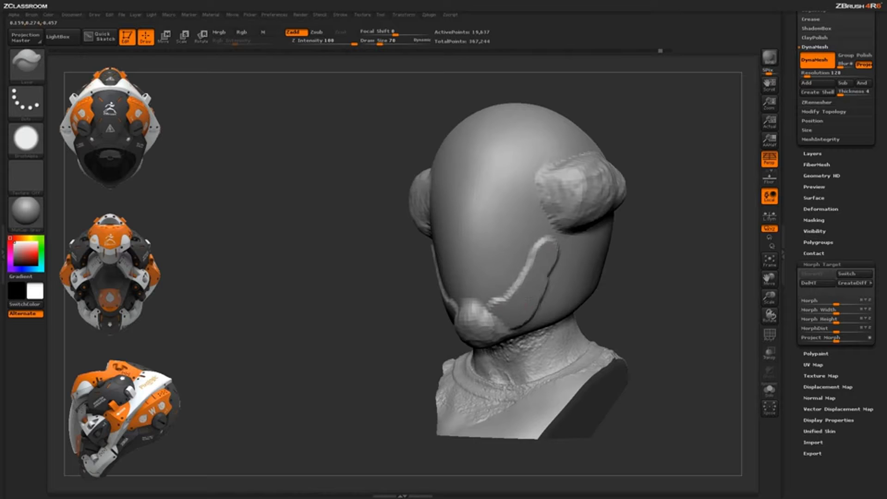
pyautogui.moveTo(528, 299); pyautogui.dragTo(548, 223)
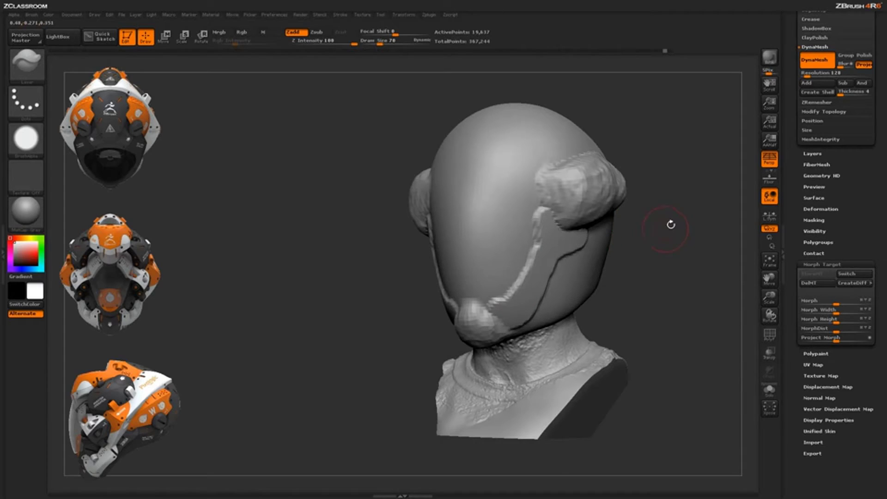
pyautogui.moveTo(671, 225); pyautogui.dragTo(525, 314)
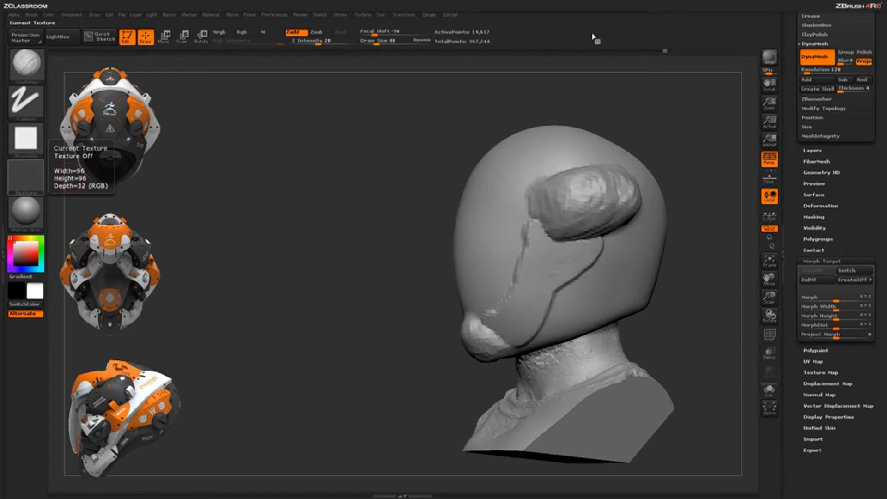
# Switch to the ClayBuildup brush and rough in a raised brow mass across the helmet's forehead
pyautogui.moveTo(674, 137); pyautogui.dragTo(618, 180)
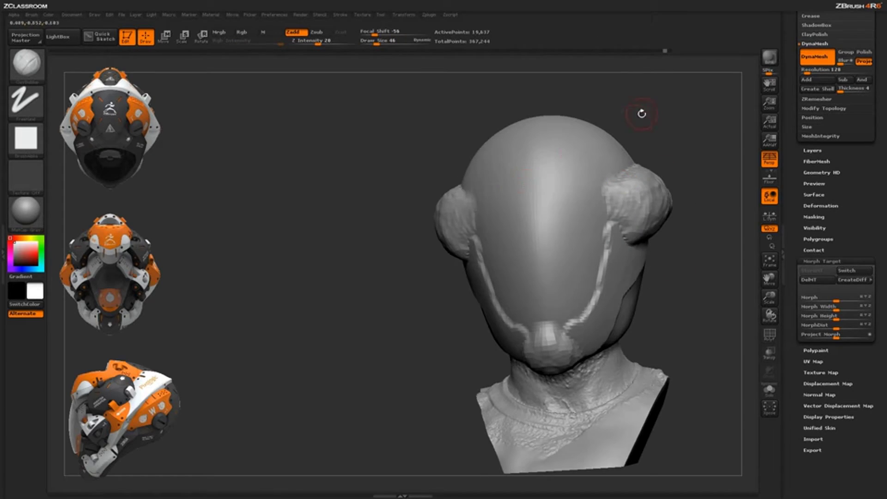
pyautogui.moveTo(641, 113); pyautogui.dragTo(596, 171)
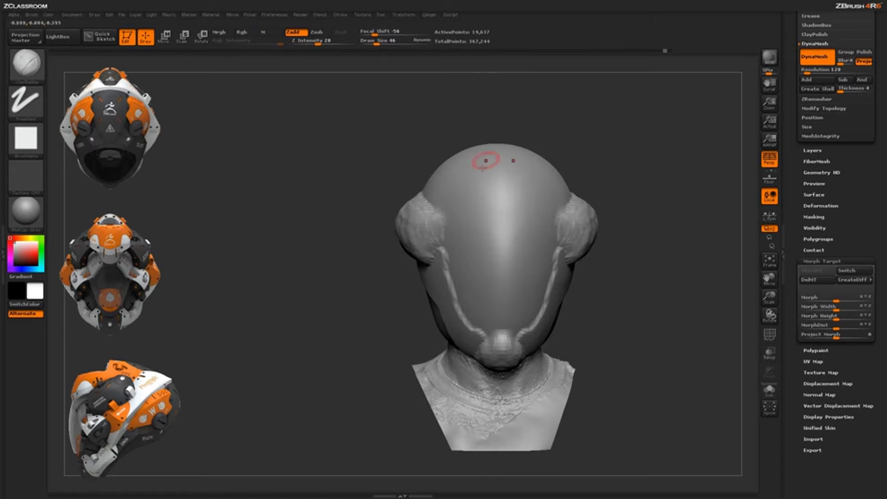
pyautogui.press('b')
pyautogui.press('c')
pyautogui.press('b')
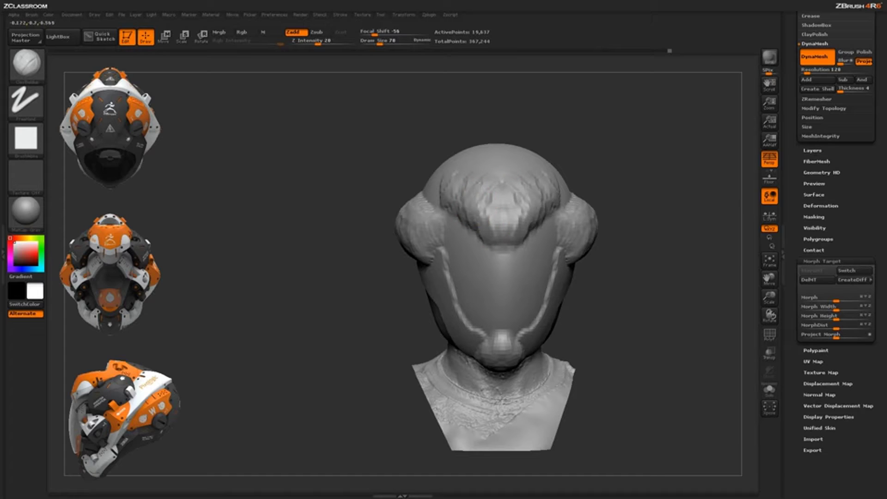
pyautogui.moveTo(605, 111); pyautogui.dragTo(544, 125)
pyautogui.moveTo(538, 178); pyautogui.dragTo(522, 185)
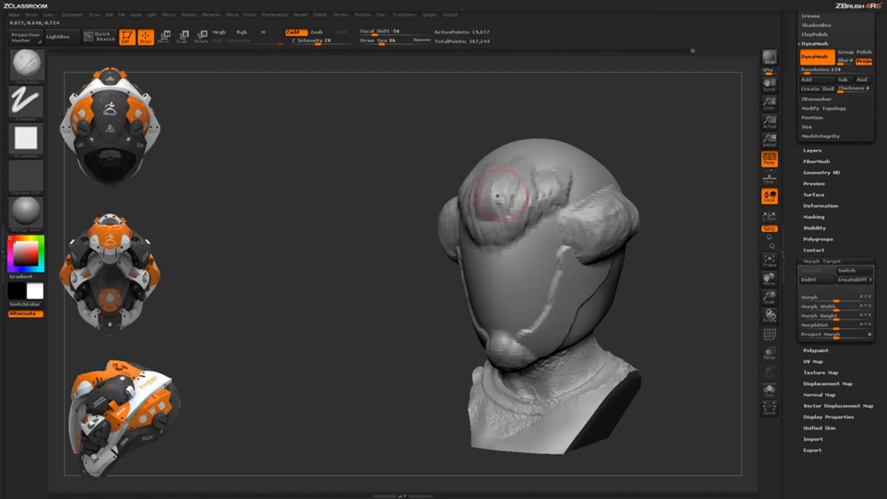
# Extend the forehead mass backward above the side pods with ClayBuildup strokes at draw size 102
pyautogui.moveTo(596, 118); pyautogui.dragTo(529, 125)
pyautogui.moveTo(555, 197); pyautogui.dragTo(565, 167)
pyautogui.moveTo(525, 124); pyautogui.dragTo(561, 121)
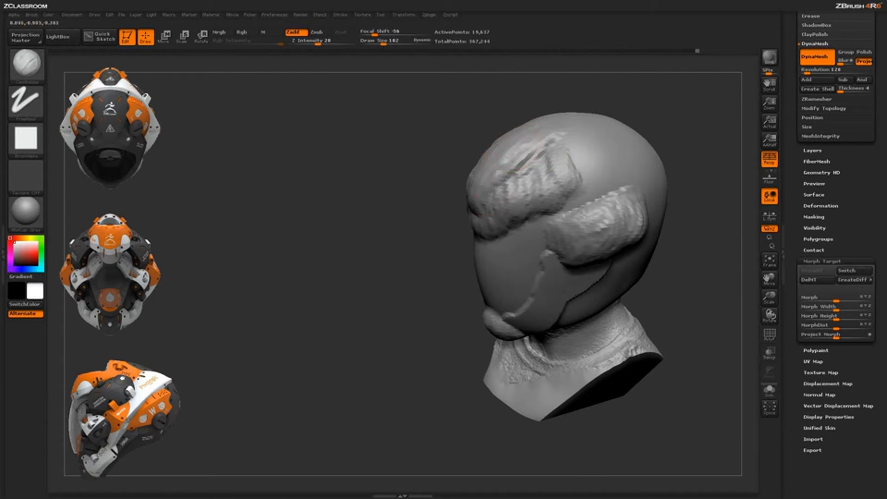
pyautogui.moveTo(542, 168); pyautogui.dragTo(576, 135)
pyautogui.moveTo(624, 102); pyautogui.dragTo(586, 114)
pyautogui.moveTo(561, 179)
pyautogui.mouseDown()
pyautogui.moveTo(630, 125)
pyautogui.moveTo(624, 141)
pyautogui.mouseUp()
# Build clay over the top of the helmet to fill out the crown and its raised rear edge
pyautogui.moveTo(670, 113)
pyautogui.mouseDown()
pyautogui.moveTo(679, 116)
pyautogui.moveTo(665, 138)
pyautogui.mouseUp()
pyautogui.moveTo(566, 192); pyautogui.dragTo(597, 152)
pyautogui.moveTo(665, 140)
pyautogui.keyDown('alt'); pyautogui.mouseDown()
pyautogui.moveTo(673, 113)
pyautogui.moveTo(663, 139)
pyautogui.mouseUp(); pyautogui.keyUp('alt')
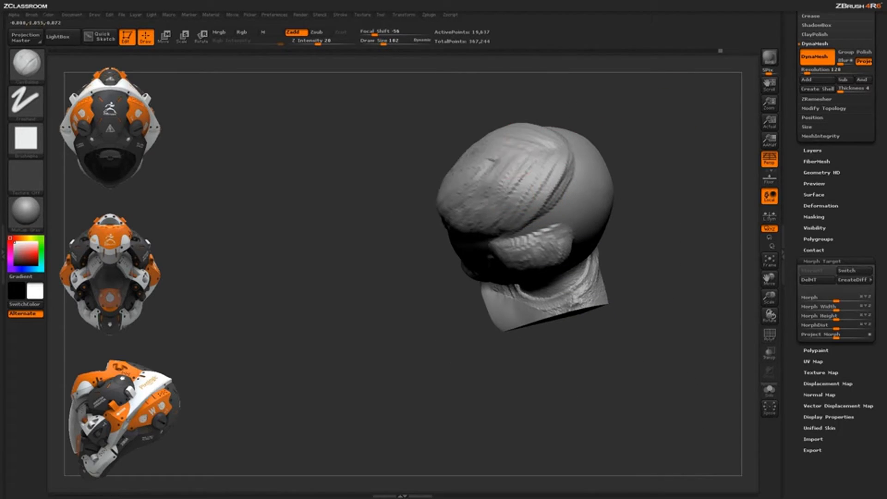
pyautogui.moveTo(522, 176); pyautogui.dragTo(540, 136)
pyautogui.moveTo(633, 134); pyautogui.dragTo(640, 88)
pyautogui.moveTo(513, 220)
pyautogui.mouseDown()
pyautogui.moveTo(573, 162)
pyautogui.moveTo(614, 87)
pyautogui.mouseUp()
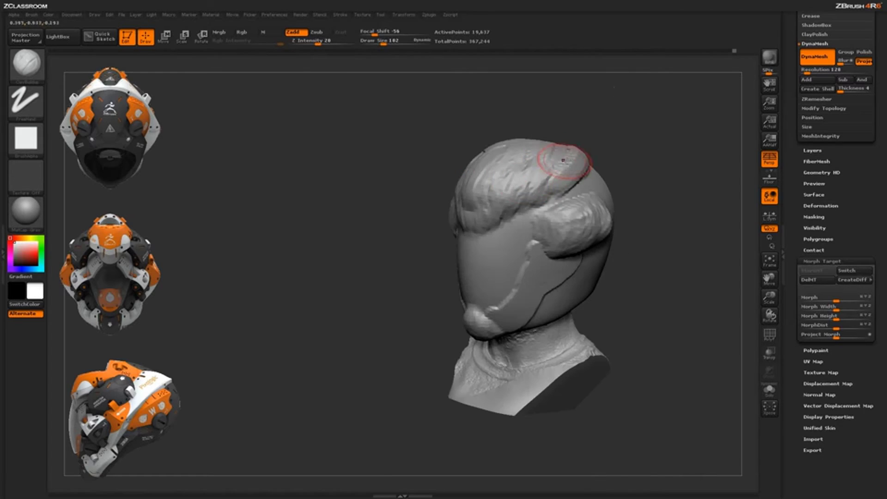
pyautogui.moveTo(564, 160); pyautogui.dragTo(518, 197)
# Thicken the front and sides of the brow mass with clay strokes from the front and opposite side
pyautogui.moveTo(585, 118); pyautogui.dragTo(643, 119)
pyautogui.moveTo(471, 201); pyautogui.dragTo(444, 196)
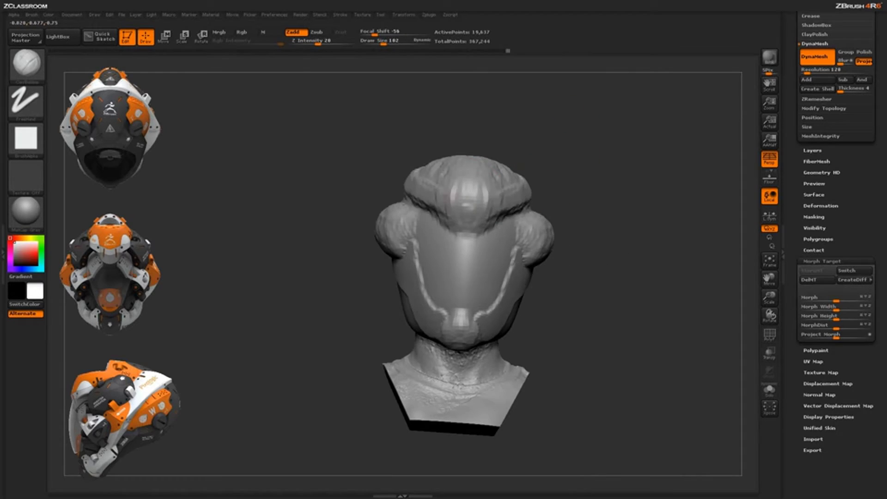
pyautogui.moveTo(416, 116); pyautogui.dragTo(481, 118)
pyautogui.moveTo(465, 168)
pyautogui.mouseDown()
pyautogui.moveTo(430, 177)
pyautogui.moveTo(380, 159)
pyautogui.mouseUp()
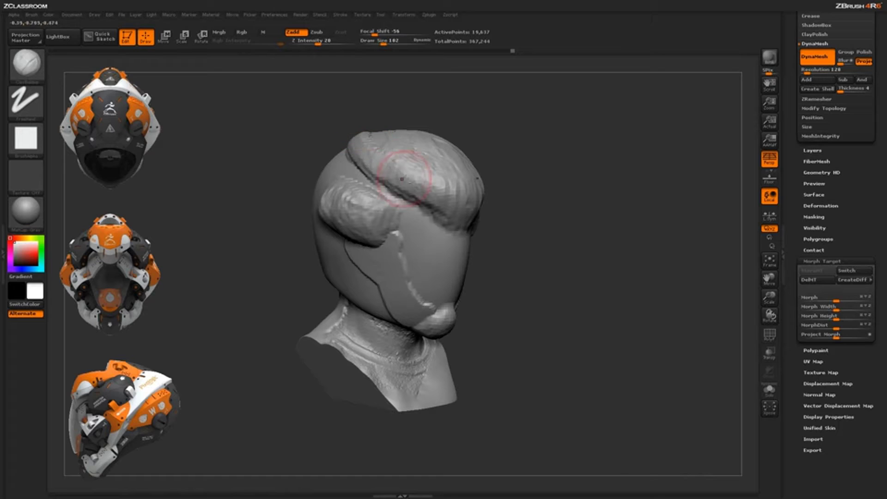
pyautogui.moveTo(531, 122); pyautogui.dragTo(474, 124)
pyautogui.moveTo(463, 192); pyautogui.dragTo(442, 193)
# Even out the brow and crown volume with further ClayBuildup strokes along its upper surface
pyautogui.moveTo(519, 123); pyautogui.dragTo(455, 122)
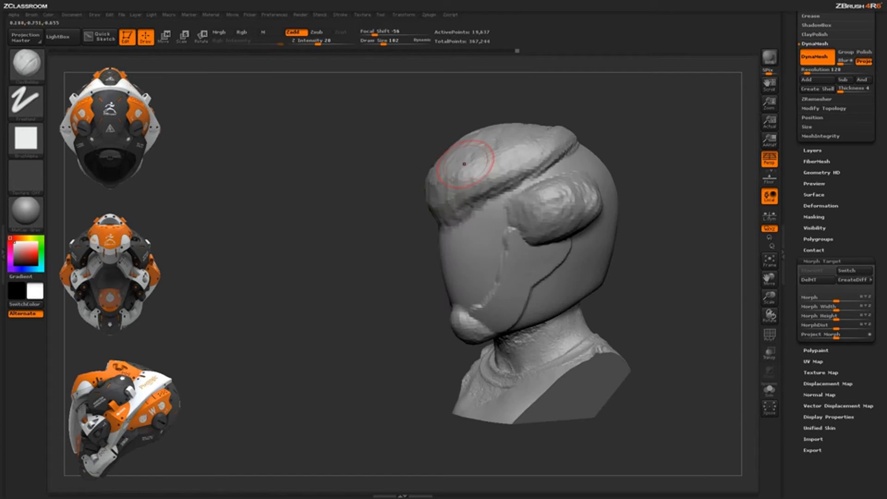
pyautogui.moveTo(489, 171); pyautogui.dragTo(508, 155)
pyautogui.moveTo(411, 121); pyautogui.dragTo(416, 173)
pyautogui.moveTo(502, 168)
pyautogui.mouseDown()
pyautogui.moveTo(515, 134)
pyautogui.moveTo(555, 113)
pyautogui.moveTo(547, 159)
pyautogui.mouseUp()
pyautogui.keyDown('shift'); pyautogui.moveTo(660, 119); pyautogui.dragTo(562, 214); pyautogui.keyUp('shift')
pyautogui.moveTo(584, 172)
pyautogui.mouseDown()
pyautogui.moveTo(604, 157)
pyautogui.moveTo(600, 140)
pyautogui.mouseUp()
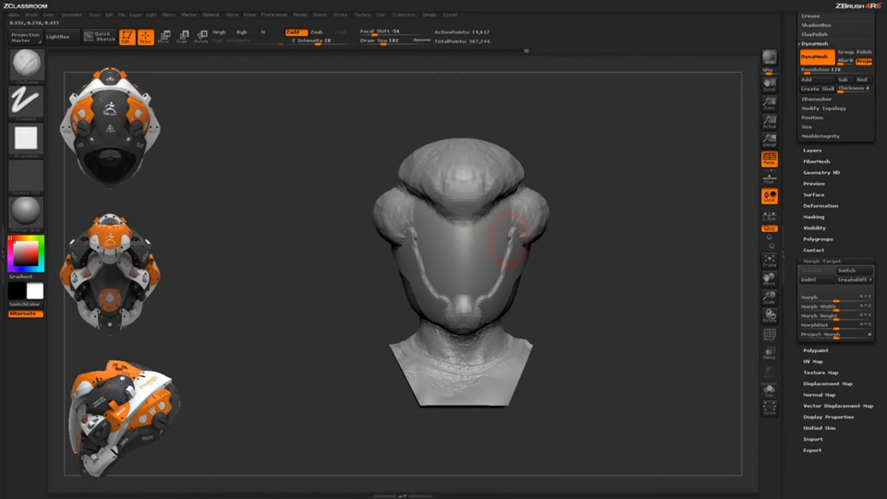
# Mask a small round spot on the jaw panel below the side pod at draw size 42 and invert the mask
pyautogui.moveTo(617, 244); pyautogui.dragTo(566, 237)
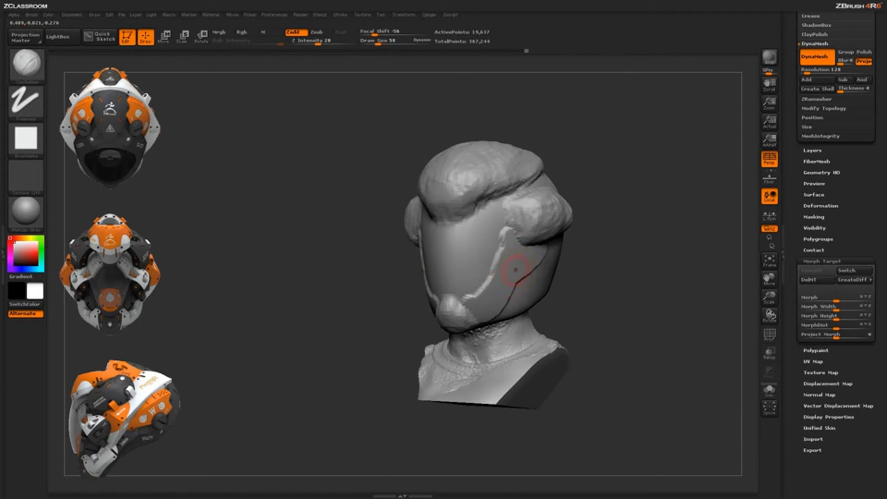
pyautogui.moveTo(606, 273); pyautogui.dragTo(562, 267)
pyautogui.keyDown('ctrl'); pyautogui.moveTo(510, 261); pyautogui.dragTo(510, 270); pyautogui.keyUp('ctrl')
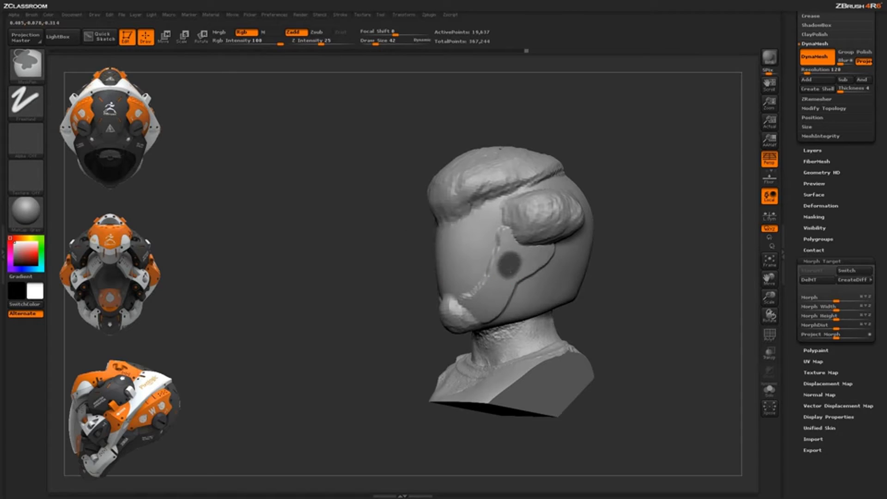
pyautogui.moveTo(609, 227); pyautogui.dragTo(610, 274)
pyautogui.keyDown('ctrl'); pyautogui.click(640, 262); pyautogui.keyUp('ctrl')
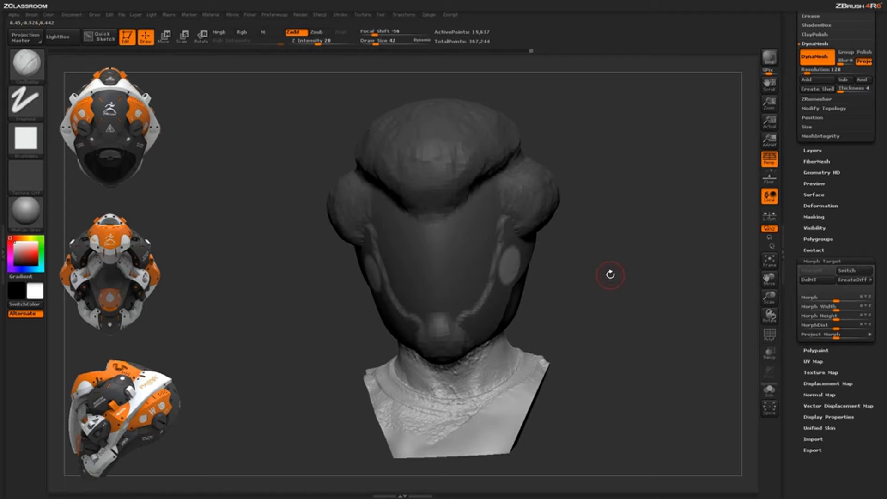
# Choose the Move brush, enlarge it well beyond the unmasked round spot, and pull that spot outward into a knob
pyautogui.press('b')
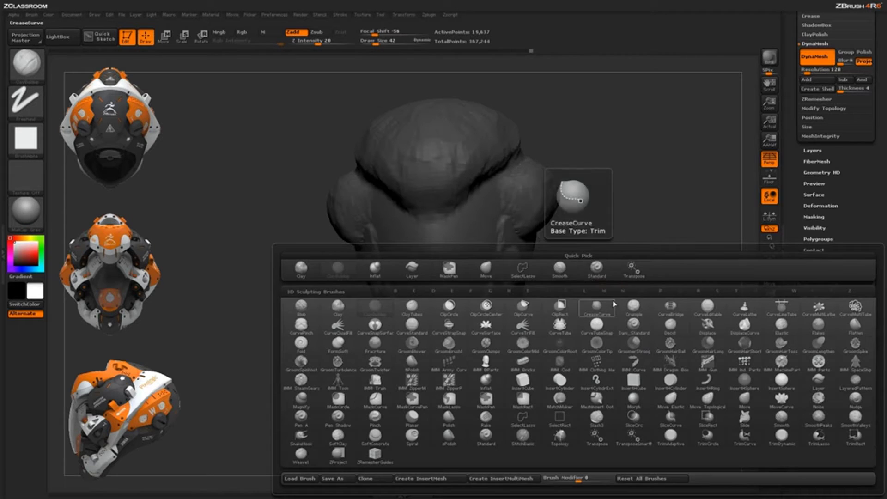
pyautogui.press('m')
pyautogui.click(744, 404)
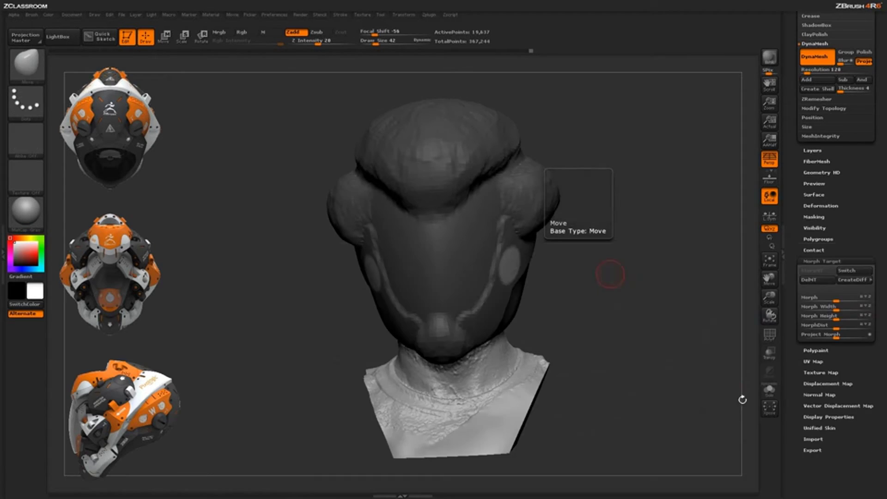
pyautogui.moveTo(642, 298); pyautogui.dragTo(638, 296)
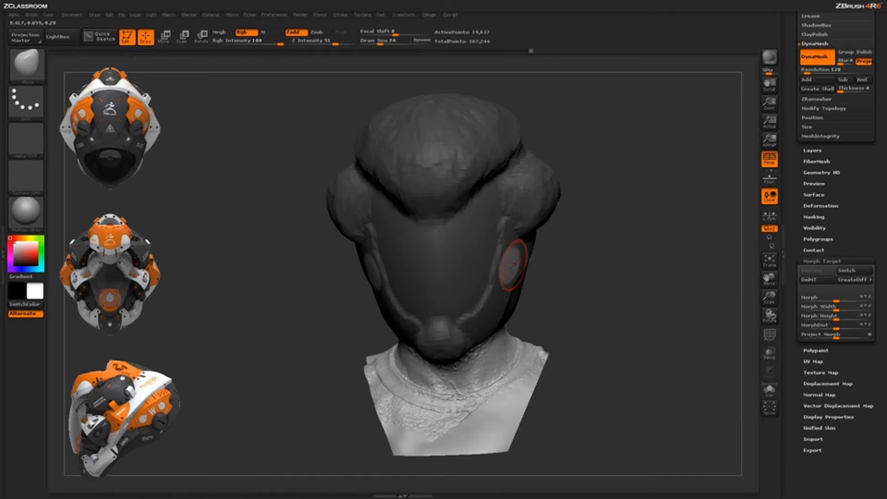
pyautogui.press(']')
pyautogui.press(']')
pyautogui.press(']')
pyautogui.press(']')
pyautogui.press(']')
pyautogui.press(']')
pyautogui.press(']')
pyautogui.press(']')
pyautogui.press(']')
pyautogui.press(']')
pyautogui.press(']')
pyautogui.press(']')
pyautogui.press(']')
pyautogui.press(']')
pyautogui.moveTo(509, 267)
pyautogui.mouseDown()
pyautogui.moveTo(536, 269)
pyautogui.moveTo(525, 264)
pyautogui.mouseUp()
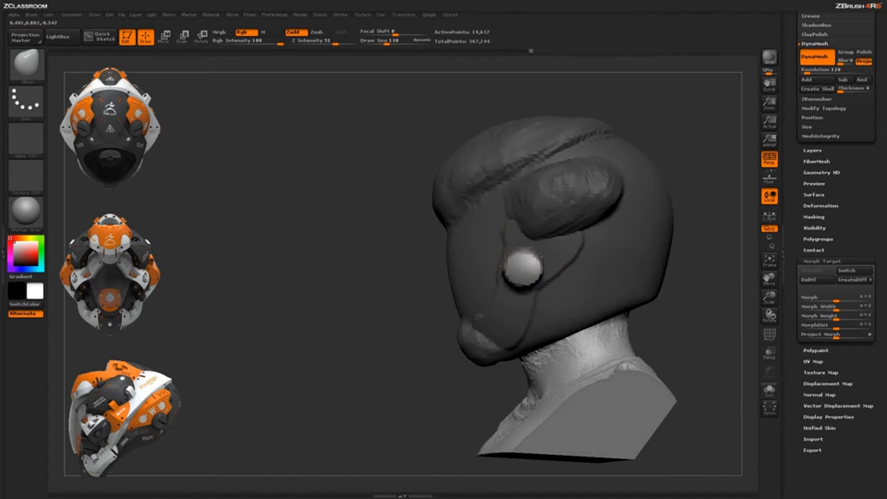
# Shape the unmasked round jaw spot into a longer, even knob with further Move brush pulls, and clear the mask
pyautogui.moveTo(694, 118); pyautogui.dragTo(734, 95)
pyautogui.moveTo(519, 273); pyautogui.dragTo(531, 271)
pyautogui.moveTo(580, 254); pyautogui.dragTo(524, 264)
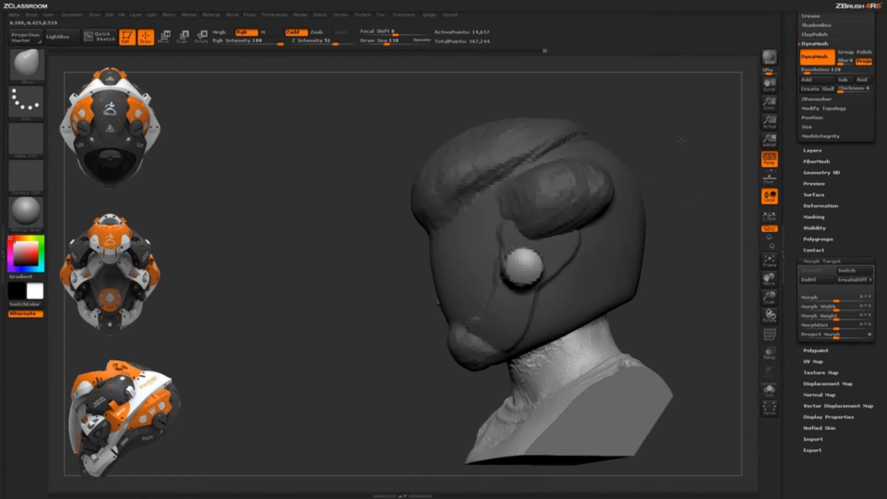
pyautogui.moveTo(681, 141); pyautogui.dragTo(646, 178)
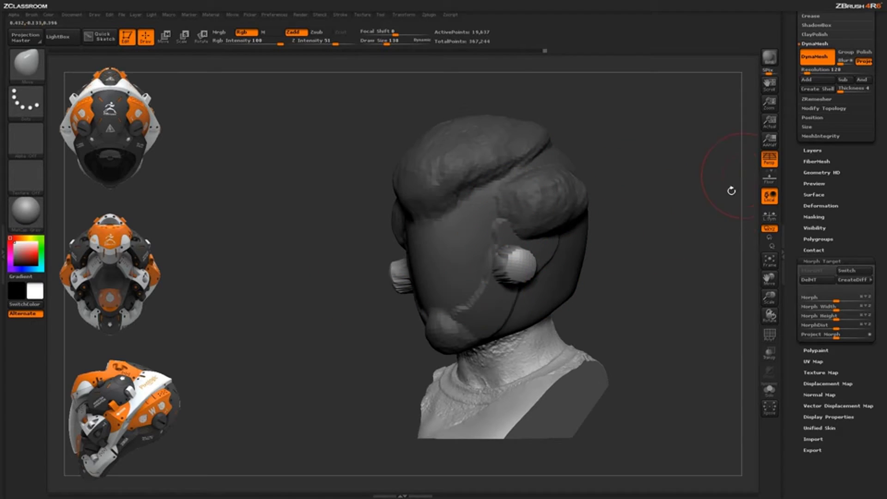
pyautogui.moveTo(731, 191); pyautogui.dragTo(660, 263)
pyautogui.keyDown('alt'); pyautogui.moveTo(715, 304); pyautogui.dragTo(649, 308); pyautogui.keyUp('alt')
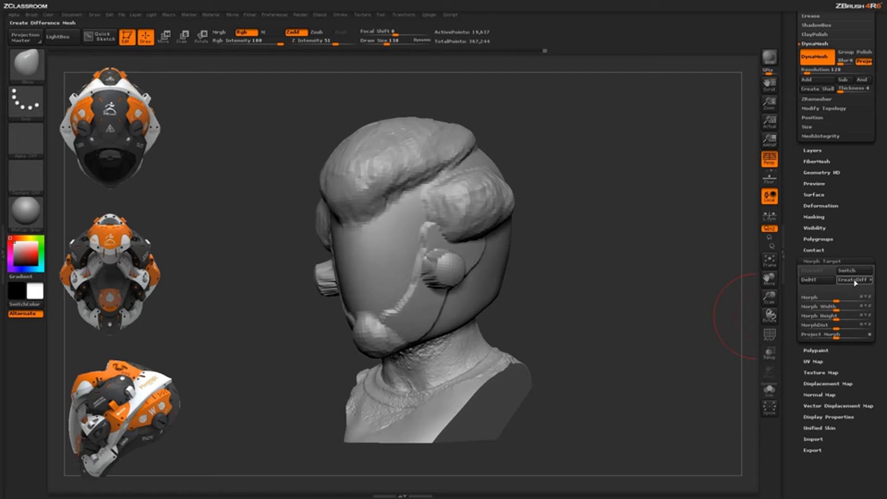
# Create a difference mesh from the stored morph target and switch to that MorphDiff tool
pyautogui.moveTo(877, 198); pyautogui.dragTo(877, 319)
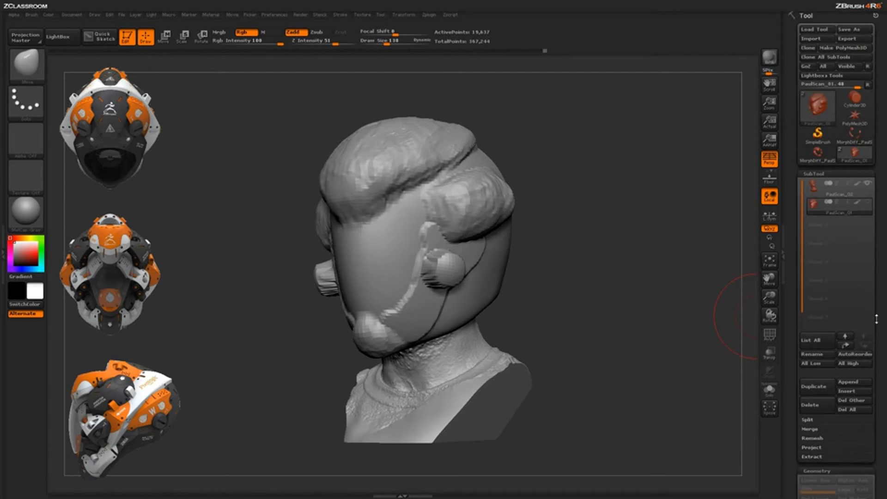
pyautogui.click(821, 156)
pyautogui.moveTo(604, 278); pyautogui.dragTo(671, 272)
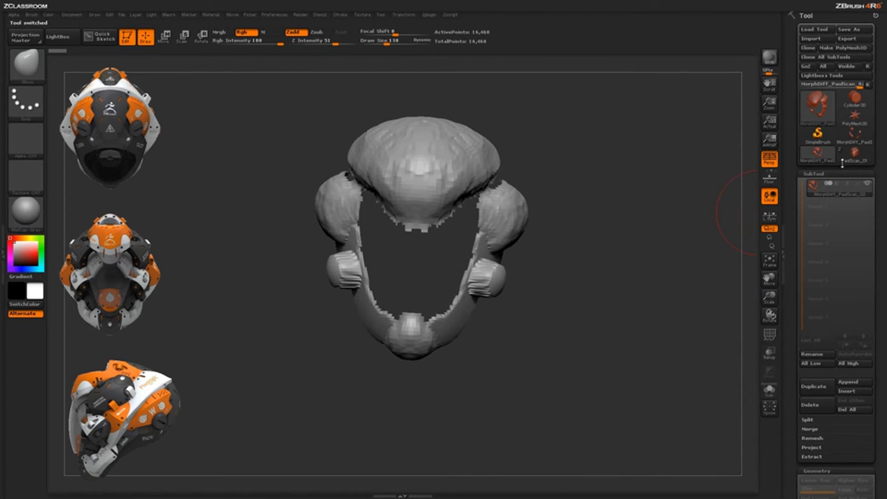
# Return to the scanned head tool, activate its head subtool, and append the MorphDiff mesh as a new subtool
pyautogui.click(854, 154)
pyautogui.moveTo(681, 317); pyautogui.dragTo(749, 333)
pyautogui.click(835, 192)
pyautogui.click(848, 382)
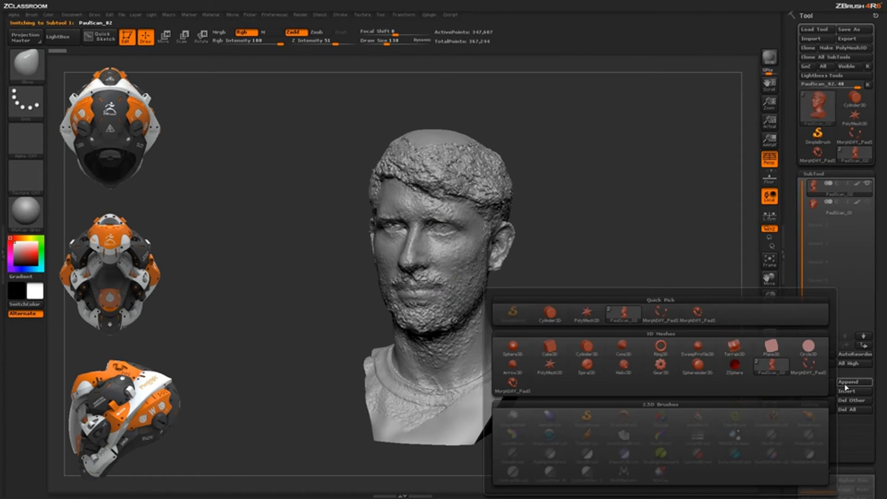
pyautogui.click(698, 314)
pyautogui.moveTo(698, 320); pyautogui.dragTo(726, 241)
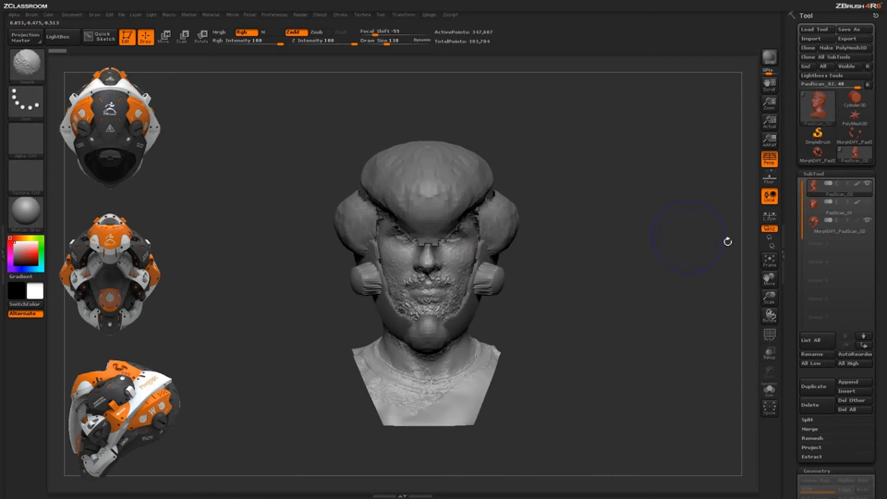
# Make the appended MorphDiff subtool active and examine its edges from the front and side
pyautogui.click(833, 232)
pyautogui.moveTo(677, 332); pyautogui.dragTo(630, 279)
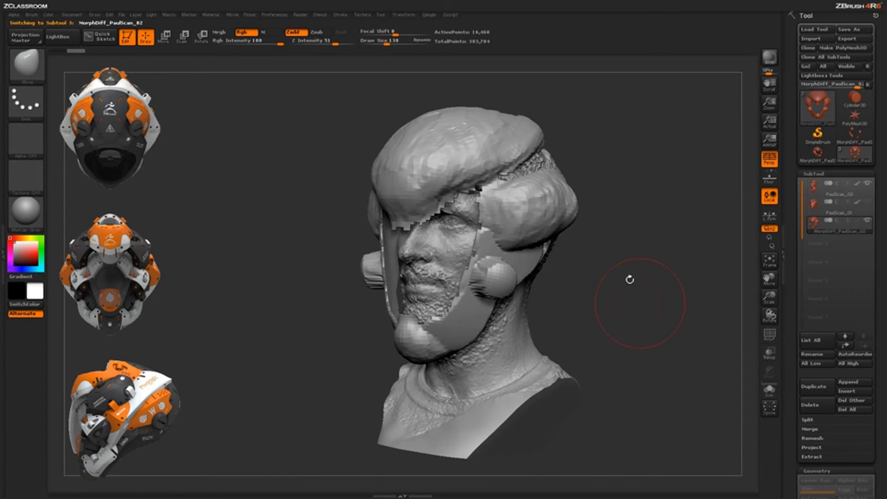
pyautogui.moveTo(600, 123); pyautogui.dragTo(640, 127)
pyautogui.press('shift')
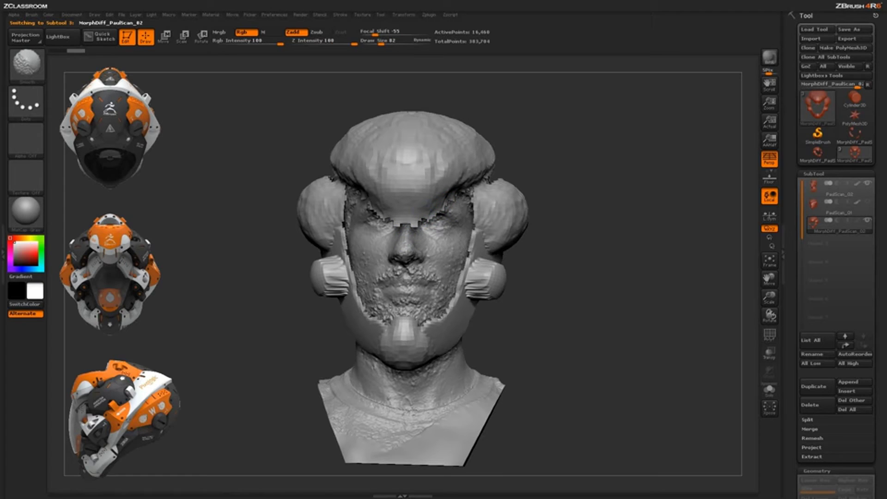
pyautogui.moveTo(567, 138); pyautogui.dragTo(455, 125)
pyautogui.press('ctrl')
pyautogui.press('shift')
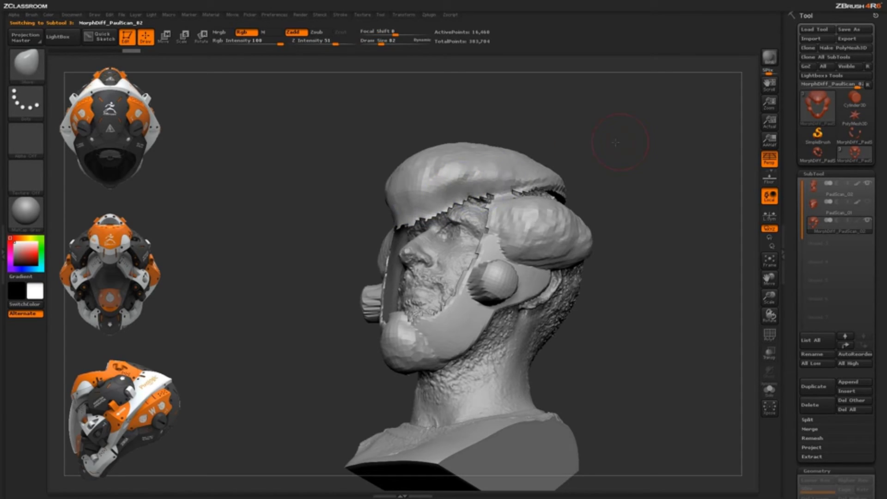
pyautogui.moveTo(616, 142); pyautogui.dragTo(727, 341)
# Remesh the MorphDiff shell with DynaMesh at resolution 128
pyautogui.moveTo(792, 385); pyautogui.dragTo(792, 302)
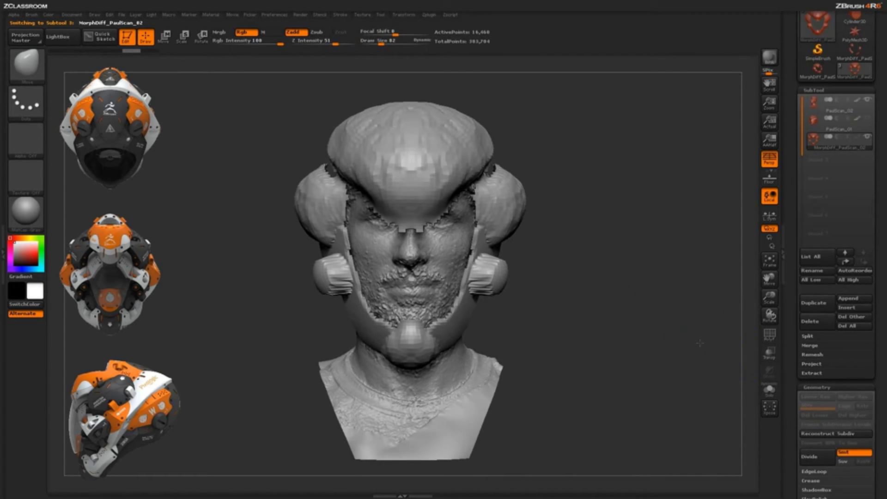
pyautogui.moveTo(700, 343); pyautogui.dragTo(455, 303)
pyautogui.click(770, 341)
pyautogui.moveTo(703, 346); pyautogui.dragTo(469, 283)
pyautogui.click(775, 335)
pyautogui.moveTo(792, 352); pyautogui.dragTo(804, 289)
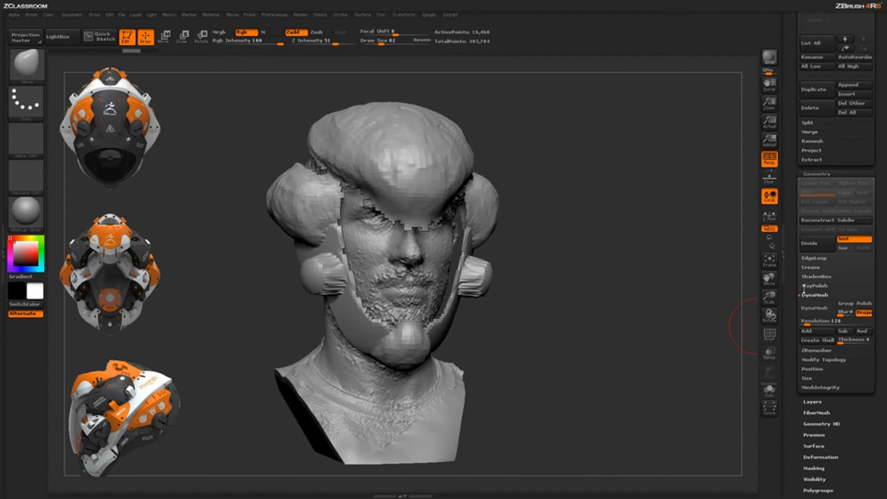
pyautogui.click(818, 314)
# Smooth the jagged lower edge of the brow piece from both sides above the eyes
pyautogui.moveTo(667, 368)
pyautogui.mouseDown()
pyautogui.moveTo(452, 346)
pyautogui.moveTo(660, 341)
pyautogui.moveTo(594, 290)
pyautogui.mouseUp()
pyautogui.keyDown('shift'); pyautogui.moveTo(416, 224); pyautogui.dragTo(362, 205); pyautogui.keyUp('shift')
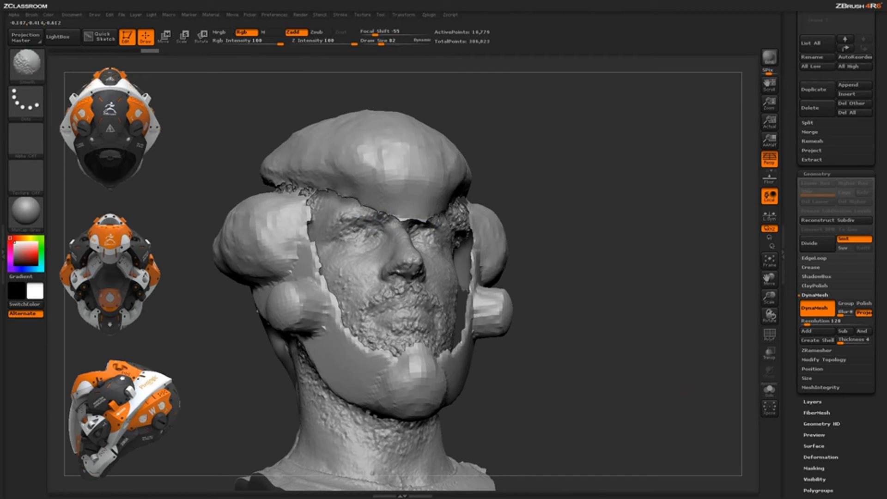
pyautogui.moveTo(550, 277); pyautogui.dragTo(615, 277)
pyautogui.keyDown('shift'); pyautogui.moveTo(306, 196); pyautogui.dragTo(361, 190); pyautogui.keyUp('shift')
pyautogui.moveTo(524, 150); pyautogui.dragTo(444, 157)
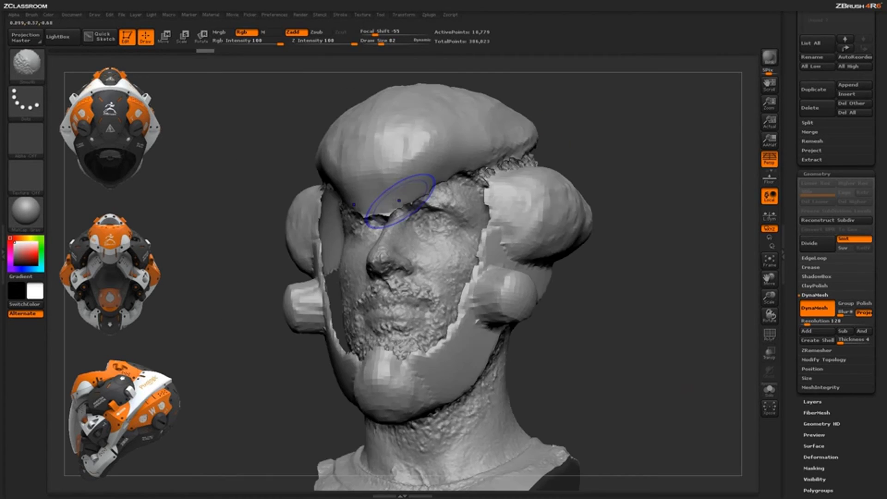
pyautogui.keyDown('shift'); pyautogui.moveTo(405, 198); pyautogui.dragTo(377, 212); pyautogui.keyUp('shift')
# Smooth the stepped face-opening edge along the chin and jaw panel at draw size 66
pyautogui.moveTo(633, 180)
pyautogui.mouseDown()
pyautogui.moveTo(688, 250)
pyautogui.moveTo(618, 182)
pyautogui.moveTo(649, 216)
pyautogui.mouseUp()
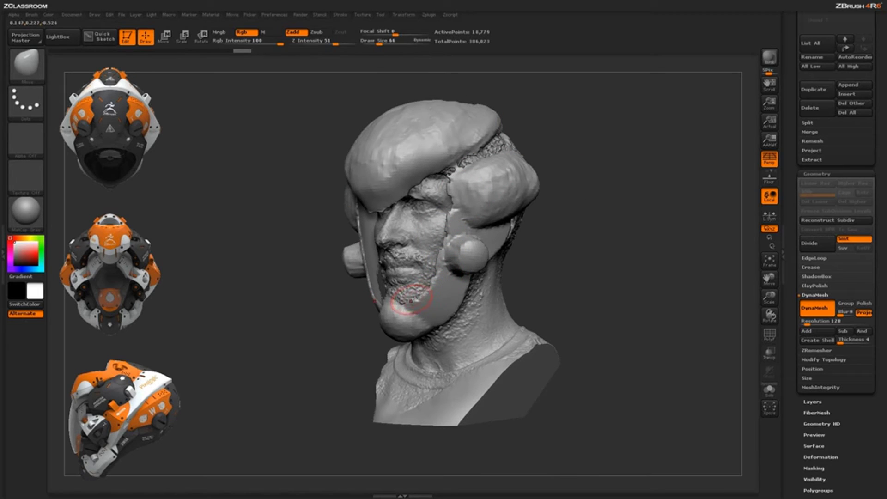
pyautogui.keyDown('shift'); pyautogui.moveTo(411, 302); pyautogui.dragTo(410, 305); pyautogui.keyUp('shift')
pyautogui.keyDown('shift'); pyautogui.moveTo(435, 264); pyautogui.dragTo(435, 269); pyautogui.keyUp('shift')
pyautogui.moveTo(554, 167); pyautogui.dragTo(492, 176)
pyautogui.moveTo(333, 181); pyautogui.dragTo(374, 173)
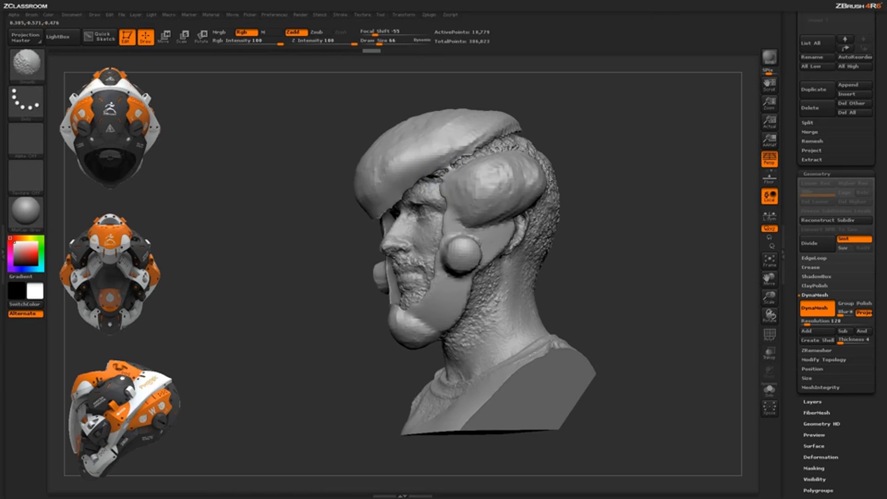
# Smooth the upper rim of the side pod and its front edge beside the face opening
pyautogui.keyDown('shift'); pyautogui.moveTo(455, 161); pyautogui.dragTo(492, 141); pyautogui.keyUp('shift')
pyautogui.moveTo(526, 110); pyautogui.dragTo(550, 134)
pyautogui.moveTo(653, 151); pyautogui.dragTo(670, 143)
pyautogui.keyDown('shift'); pyautogui.moveTo(512, 180); pyautogui.dragTo(512, 196); pyautogui.keyUp('shift')
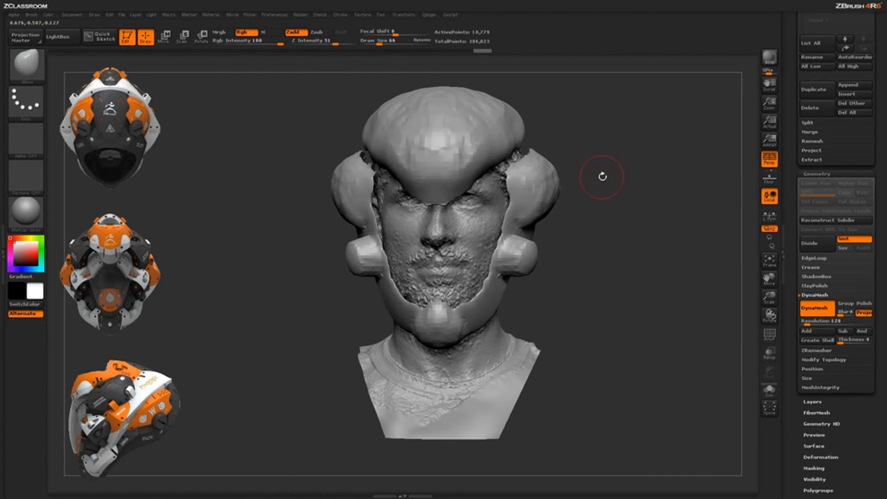
# Choose the ClayBuildup brush and open its Auto Masking settings
pyautogui.moveTo(640, 151); pyautogui.dragTo(513, 187)
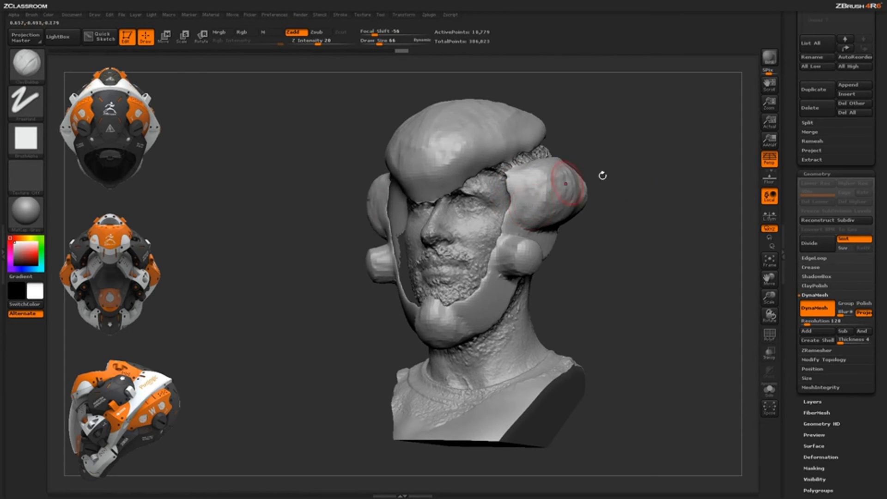
pyautogui.moveTo(602, 175); pyautogui.dragTo(584, 221)
pyautogui.moveTo(624, 260); pyautogui.dragTo(697, 265)
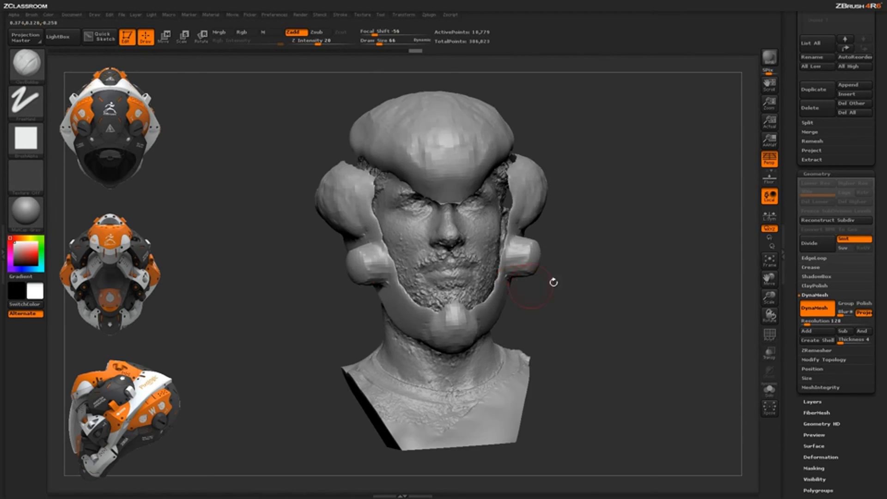
pyautogui.moveTo(554, 282); pyautogui.dragTo(612, 293)
pyautogui.click(32, 14)
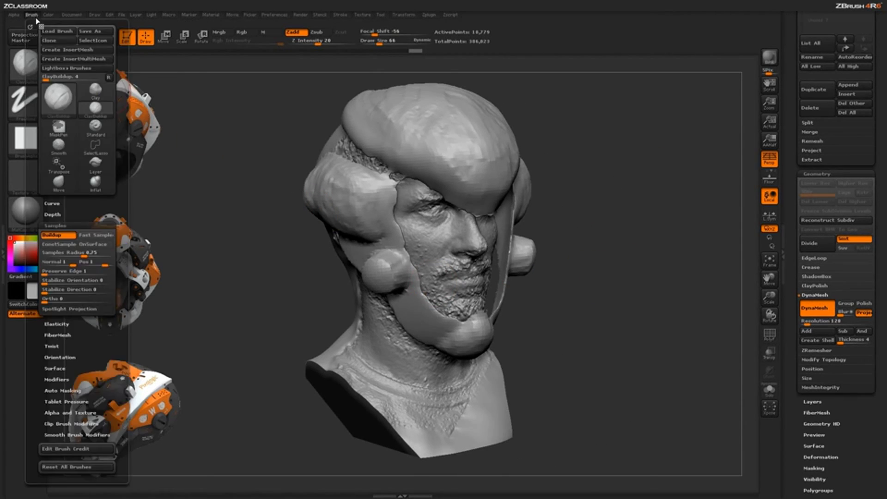
pyautogui.click(106, 225)
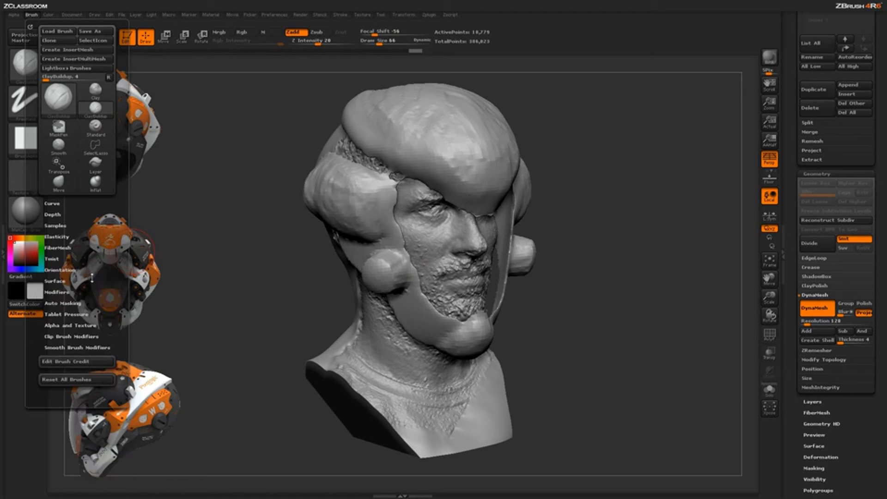
pyautogui.click(68, 303)
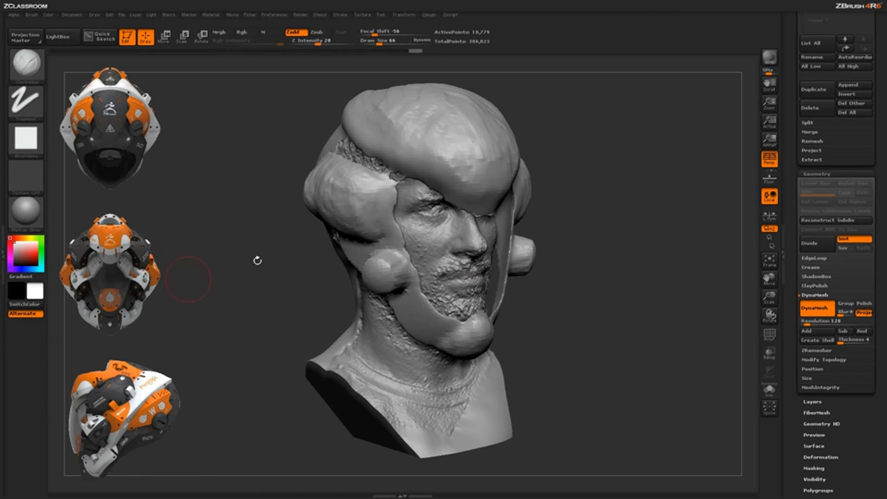
# Build up the jaw panel between the round knob and chin with ClayBuildup at Z Intensity 20, smoothing its surface
pyautogui.moveTo(606, 280)
pyautogui.mouseDown()
pyautogui.moveTo(499, 282)
pyautogui.moveTo(484, 308)
pyautogui.mouseUp()
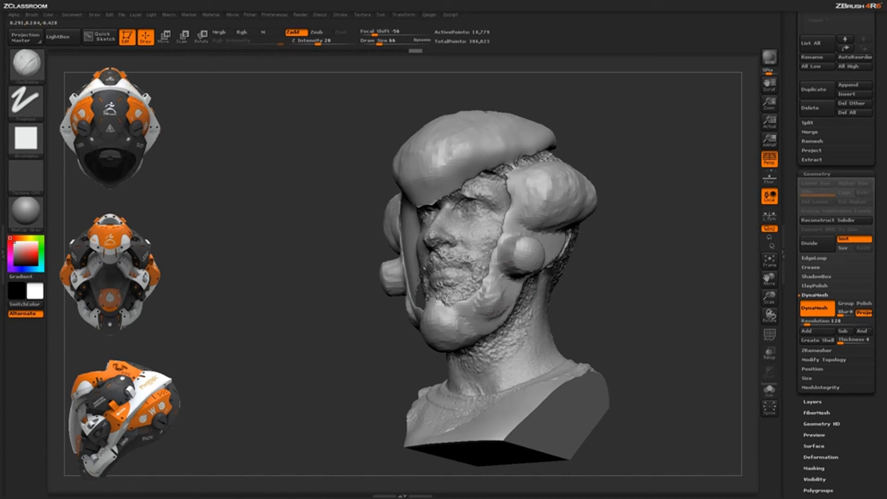
pyautogui.moveTo(661, 211); pyautogui.dragTo(483, 280)
pyautogui.moveTo(601, 265)
pyautogui.mouseDown()
pyautogui.moveTo(573, 253)
pyautogui.moveTo(594, 257)
pyautogui.moveTo(573, 244)
pyautogui.mouseUp()
pyautogui.moveTo(491, 305)
pyautogui.keyDown('shift'); pyautogui.mouseDown()
pyautogui.moveTo(496, 319)
pyautogui.moveTo(530, 294)
pyautogui.moveTo(521, 276)
pyautogui.mouseUp(); pyautogui.keyUp('shift')
pyautogui.moveTo(481, 338); pyautogui.dragTo(486, 338)
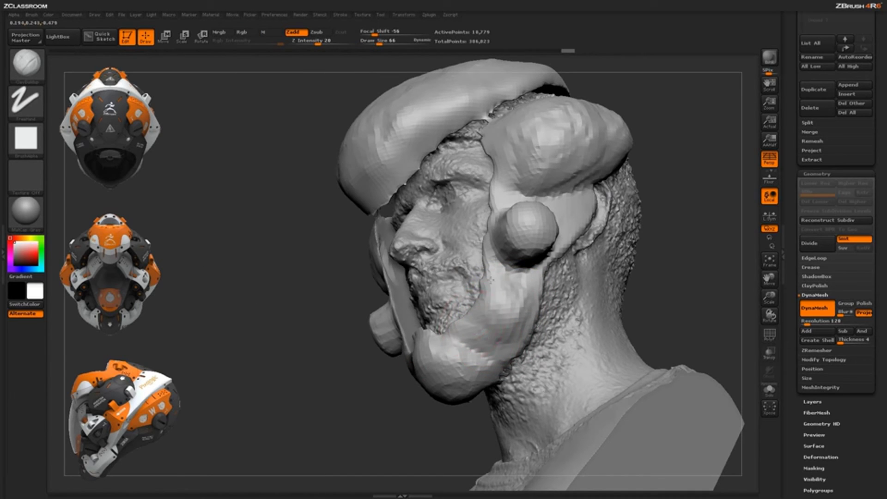
pyautogui.moveTo(577, 270); pyautogui.dragTo(548, 250, button='right')
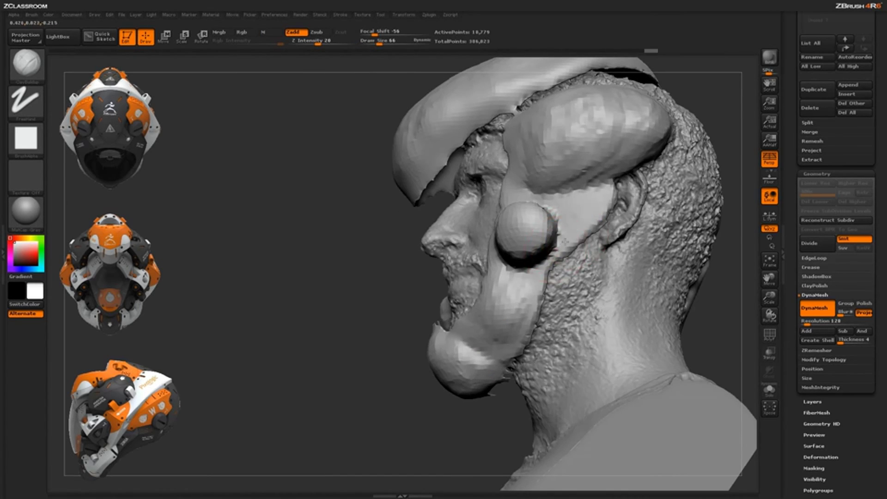
pyautogui.moveTo(565, 241); pyautogui.dragTo(583, 198)
# Thicken the front end and lower front edge of the side pod with ClayBuildup strokes
pyautogui.moveTo(728, 129); pyautogui.dragTo(708, 119)
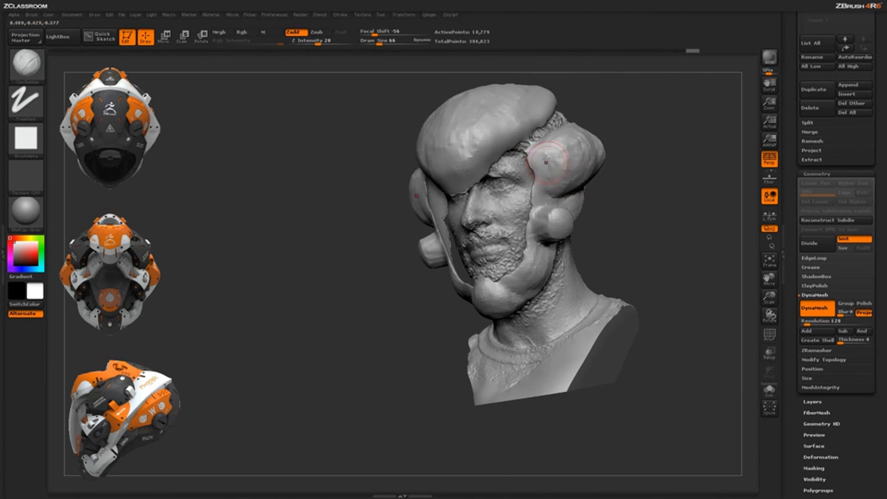
pyautogui.moveTo(546, 162); pyautogui.dragTo(548, 180)
pyautogui.moveTo(547, 180); pyautogui.dragTo(543, 169)
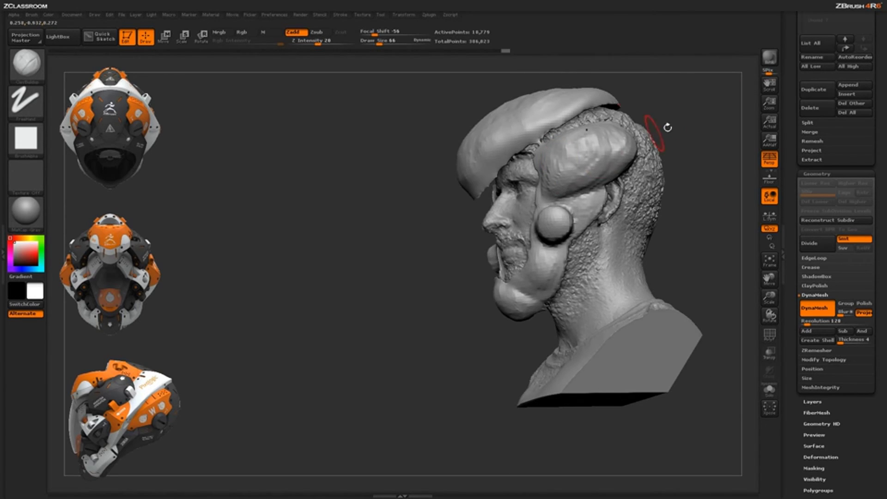
pyautogui.moveTo(667, 125); pyautogui.dragTo(639, 158)
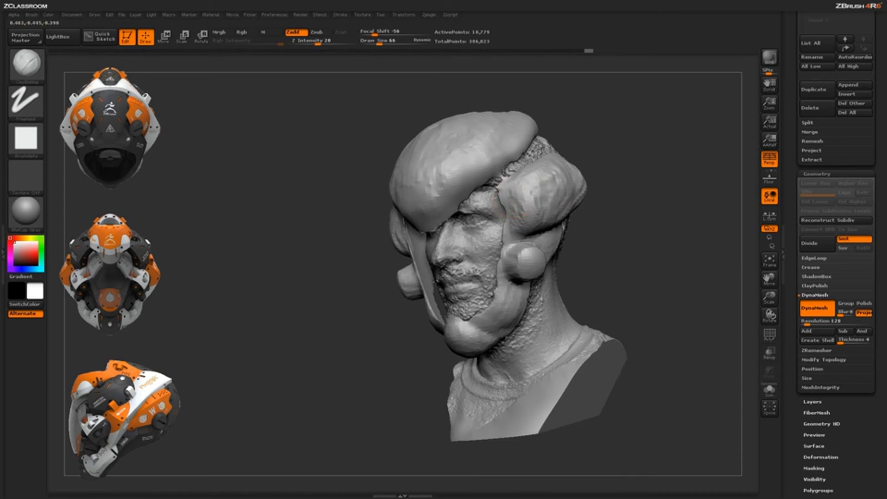
pyautogui.moveTo(517, 200); pyautogui.dragTo(516, 211)
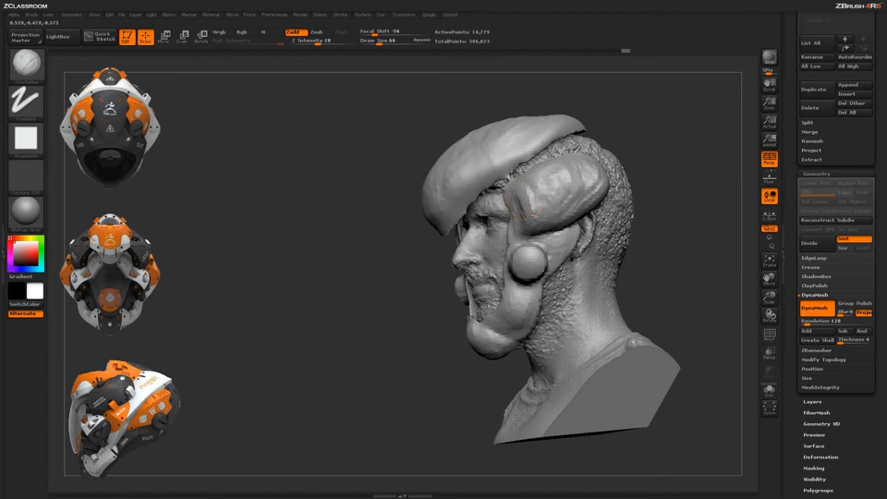
pyautogui.moveTo(521, 204); pyautogui.dragTo(524, 221)
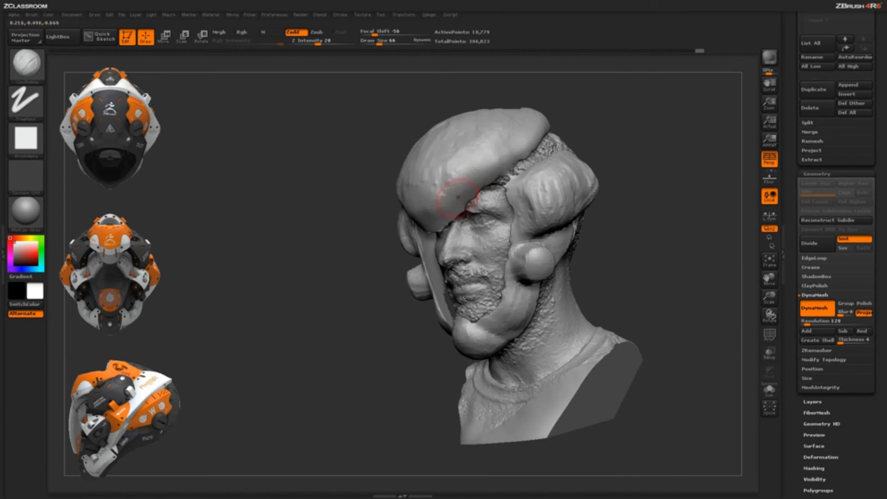
# Form a V-shaped band along the brow piece's lower edge with ClayBuildup strokes, and build up the chin
pyautogui.moveTo(460, 151); pyautogui.dragTo(462, 152)
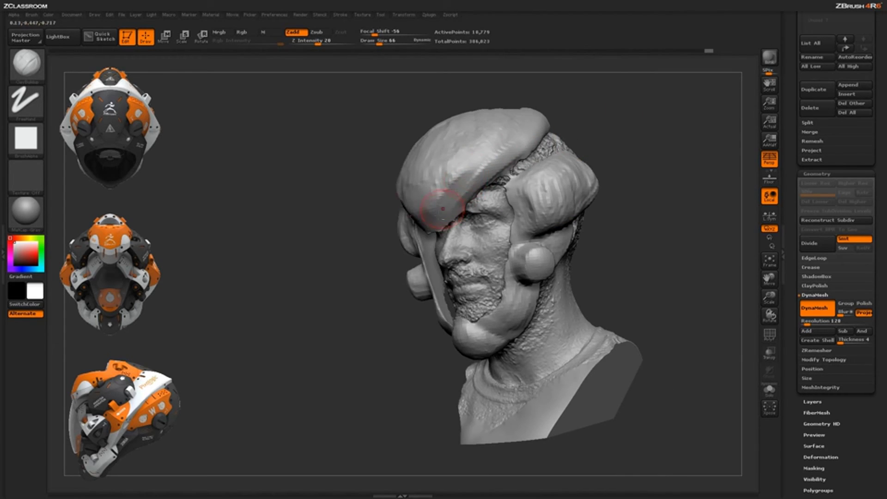
pyautogui.moveTo(442, 209); pyautogui.dragTo(503, 148)
pyautogui.moveTo(451, 187); pyautogui.dragTo(491, 148)
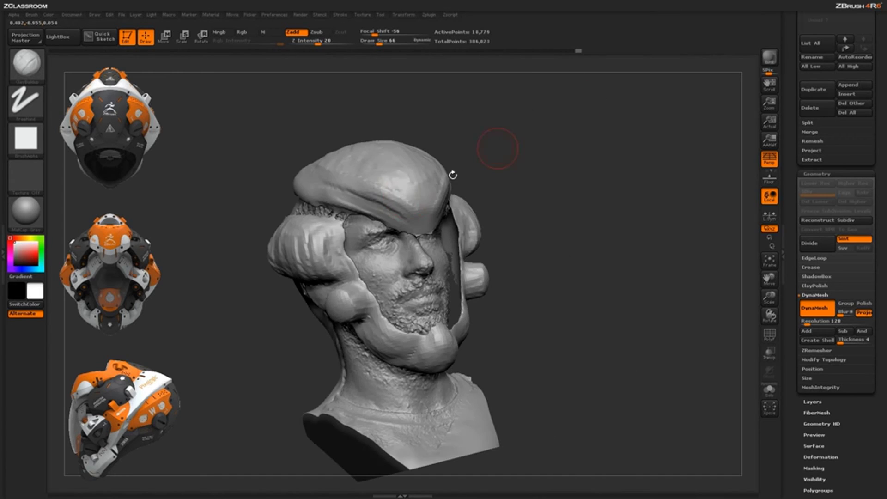
pyautogui.keyDown('shift'); pyautogui.moveTo(600, 210); pyautogui.dragTo(545, 221); pyautogui.keyUp('shift')
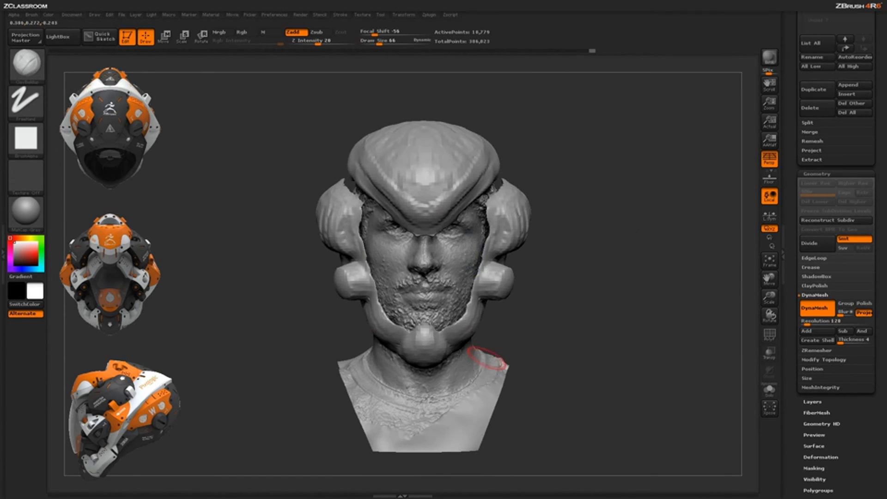
pyautogui.moveTo(424, 357); pyautogui.dragTo(426, 349)
pyautogui.moveTo(596, 318)
pyautogui.mouseDown()
pyautogui.moveTo(532, 328)
pyautogui.moveTo(527, 301)
pyautogui.mouseUp()
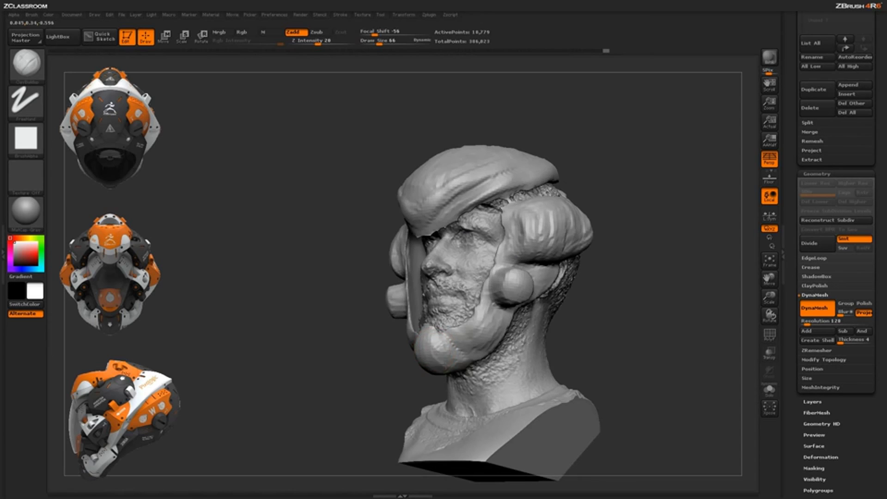
# Set the DynaMesh resolution to 256 and remesh the helmet volumes at that resolution
pyautogui.keyDown('ctrl'); pyautogui.moveTo(653, 218); pyautogui.dragTo(679, 331); pyautogui.keyUp('ctrl')
pyautogui.hotkey('ctrl', 'z')
pyautogui.click(806, 322)
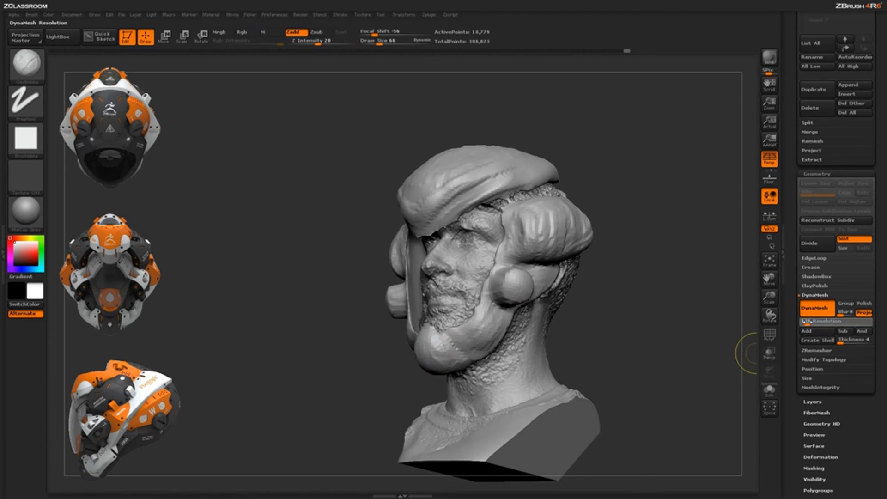
pyautogui.press('Return')
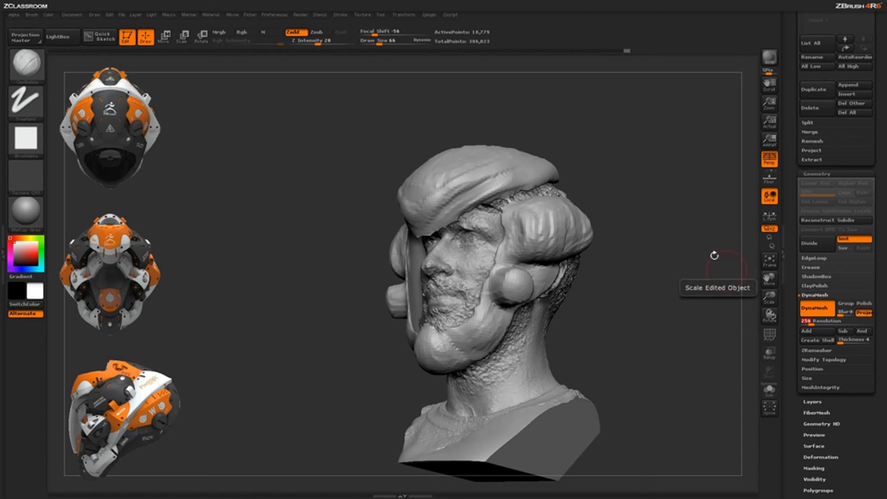
pyautogui.moveTo(605, 195); pyautogui.dragTo(658, 212)
pyautogui.keyDown('ctrl'); pyautogui.moveTo(648, 157); pyautogui.dragTo(692, 338); pyautogui.keyUp('ctrl')
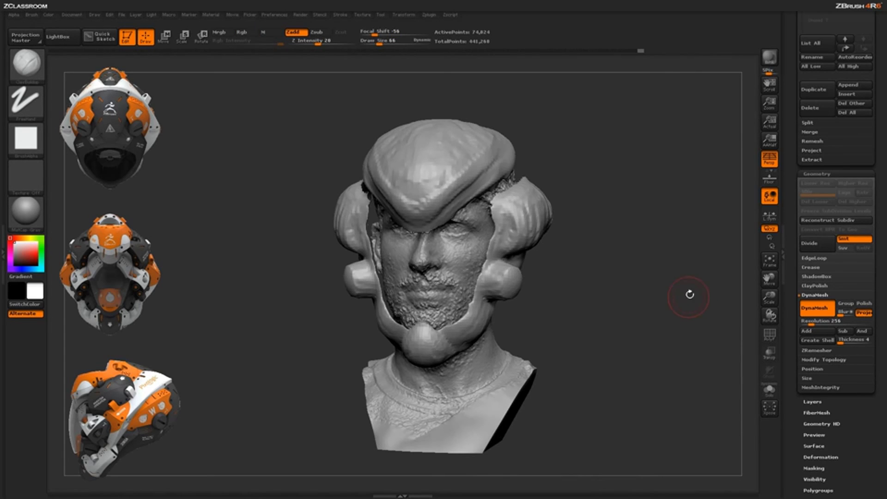
# Smooth and touch up the outer surface of the side pod with short brush strokes
pyautogui.moveTo(689, 295); pyautogui.dragTo(623, 282)
pyautogui.keyDown('shift'); pyautogui.moveTo(516, 206); pyautogui.dragTo(532, 216); pyautogui.keyUp('shift')
pyautogui.moveTo(583, 141)
pyautogui.mouseDown()
pyautogui.moveTo(602, 137)
pyautogui.moveTo(554, 140)
pyautogui.mouseUp()
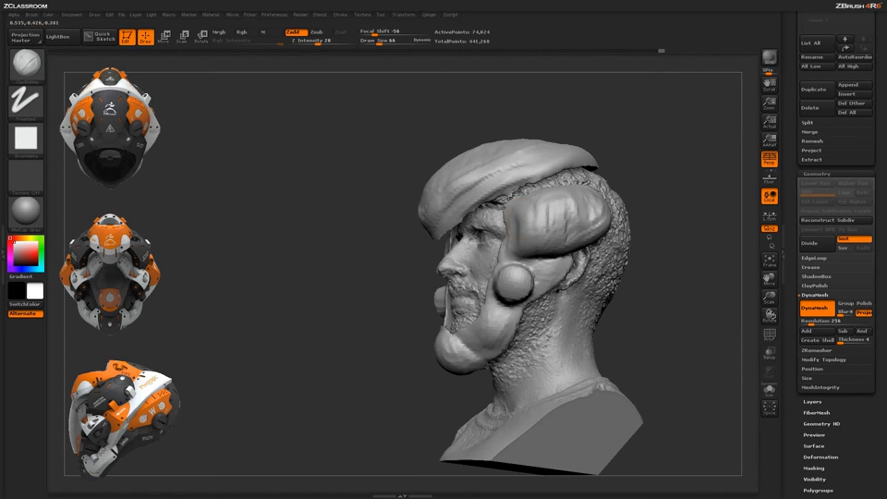
pyautogui.moveTo(621, 143); pyautogui.dragTo(583, 129)
pyautogui.moveTo(545, 215); pyautogui.dragTo(550, 235)
pyautogui.moveTo(566, 198)
pyautogui.mouseDown()
pyautogui.moveTo(568, 238)
pyautogui.moveTo(588, 236)
pyautogui.mouseUp()
# Examine the overall helmet shape on the head from the front, three-quarter and side angles
pyautogui.moveTo(654, 134); pyautogui.dragTo(658, 280)
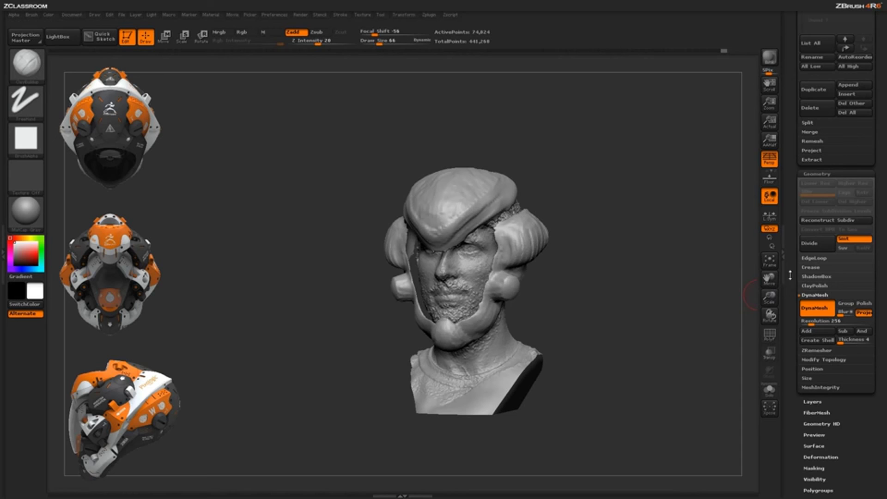
pyautogui.moveTo(790, 276); pyautogui.dragTo(793, 202)
pyautogui.moveTo(657, 287); pyautogui.dragTo(596, 274)
pyautogui.moveTo(597, 143); pyautogui.dragTo(644, 200)
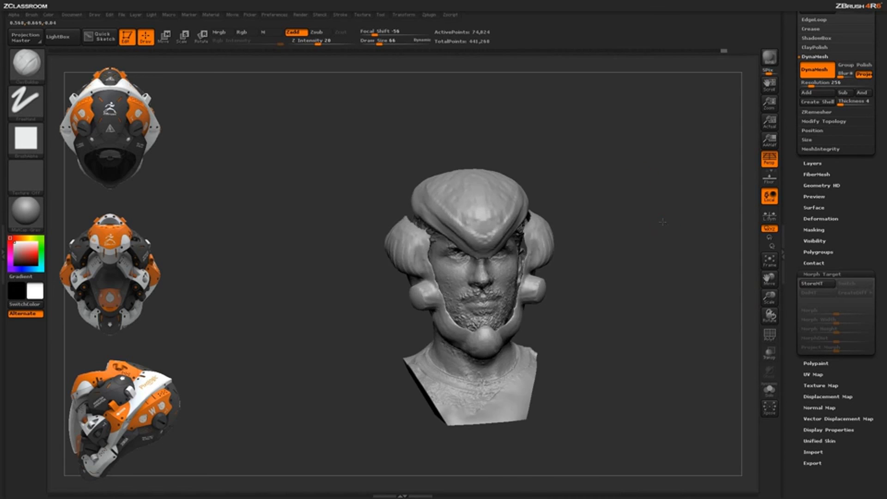
pyautogui.moveTo(687, 221); pyautogui.dragTo(678, 264)
pyautogui.moveTo(662, 263); pyautogui.dragTo(656, 282)
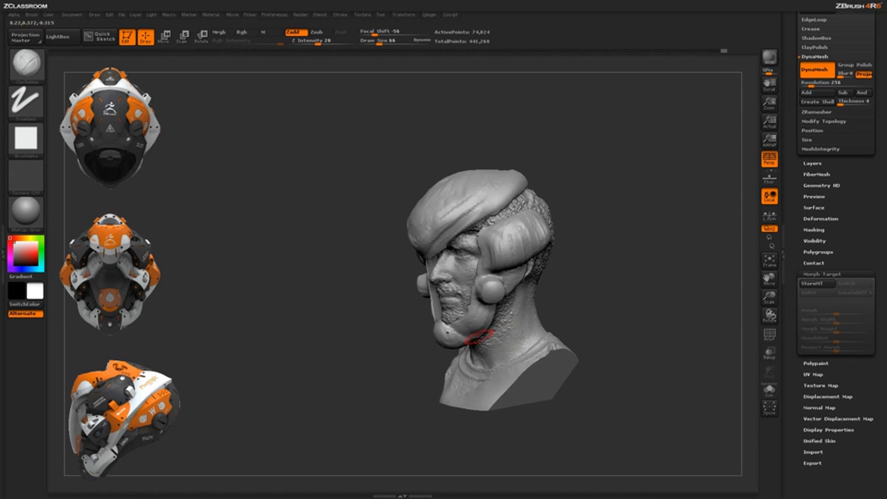
pyautogui.moveTo(663, 226)
pyautogui.mouseDown()
pyautogui.moveTo(655, 223)
pyautogui.moveTo(656, 244)
pyautogui.moveTo(670, 243)
pyautogui.mouseUp()
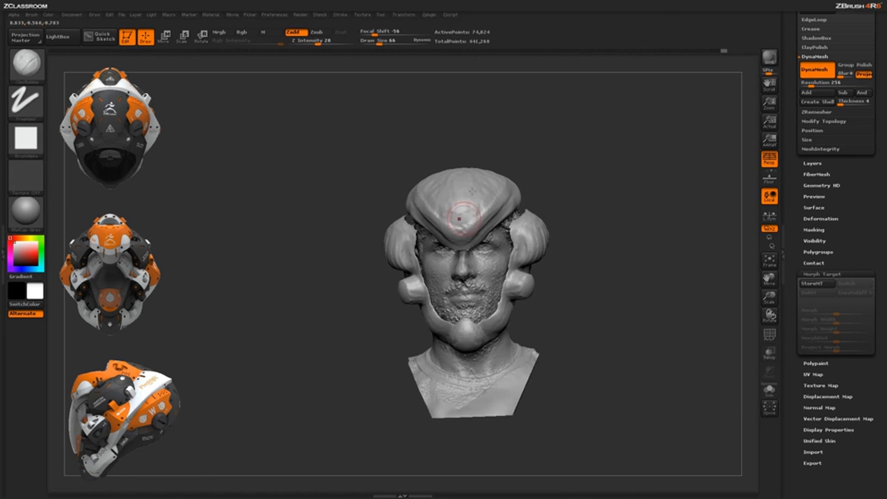
pyautogui.moveTo(651, 204); pyautogui.dragTo(602, 269)
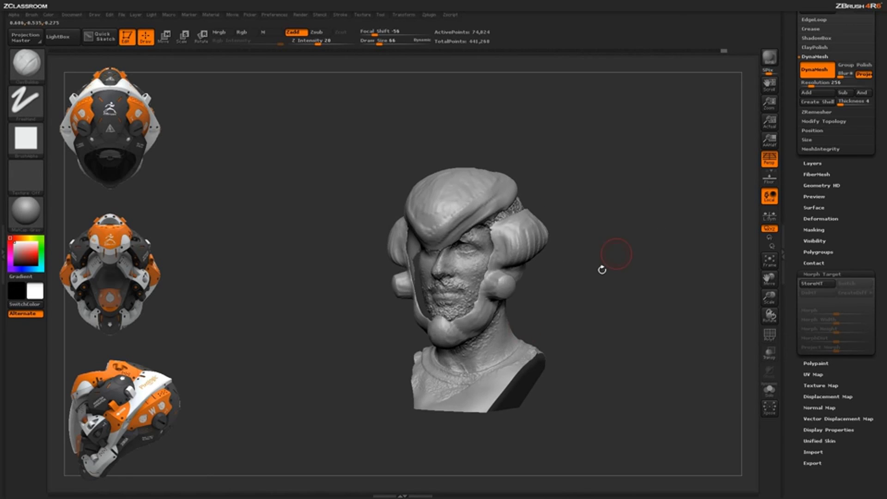
pyautogui.moveTo(653, 196)
pyautogui.mouseDown()
pyautogui.moveTo(622, 209)
pyautogui.moveTo(646, 203)
pyautogui.moveTo(661, 214)
pyautogui.moveTo(635, 192)
pyautogui.moveTo(642, 179)
pyautogui.moveTo(644, 222)
pyautogui.moveTo(657, 248)
pyautogui.mouseUp()
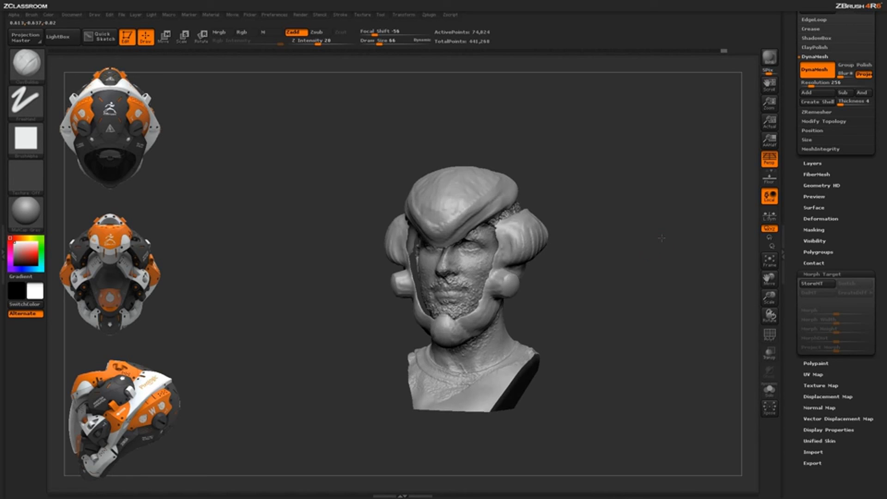